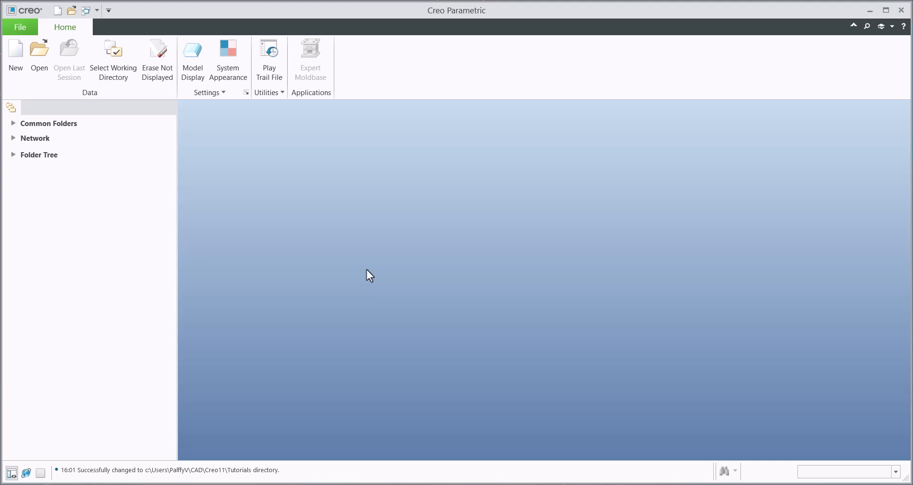
# - Create a new solid part named t1 using the default template
pyautogui.hotkey('ctrl', 'n')
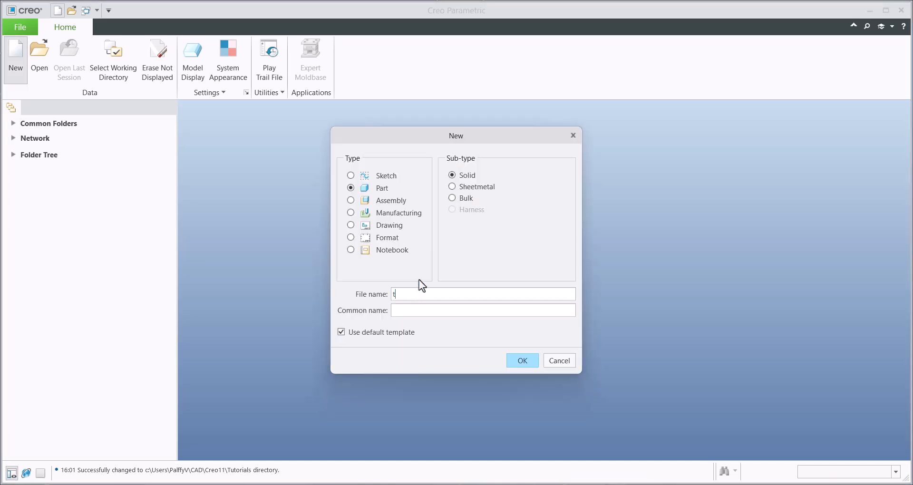
pyautogui.write('t1')
pyautogui.press('Return')
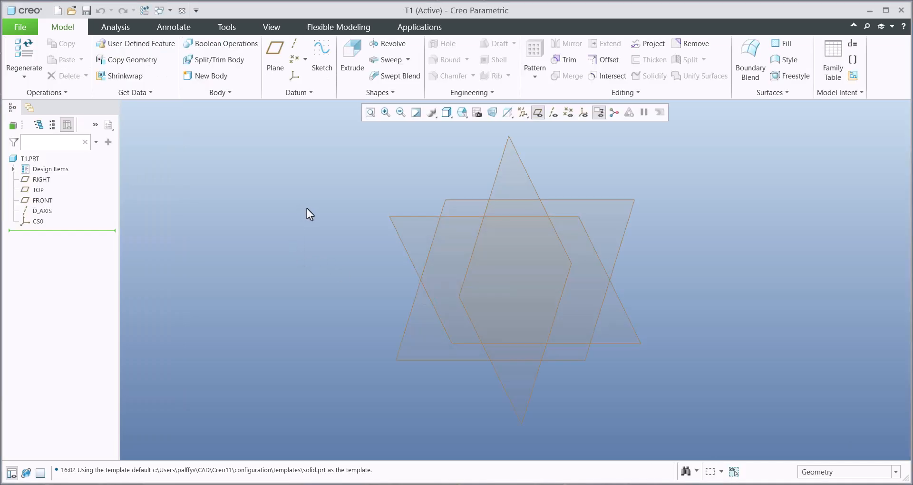
# - Start a solid extrusion on the TOP datum plane and sketch a rectangle about 179 by 95 mm with one corner at the origin
pyautogui.click(348, 69)
pyautogui.click(575, 199)
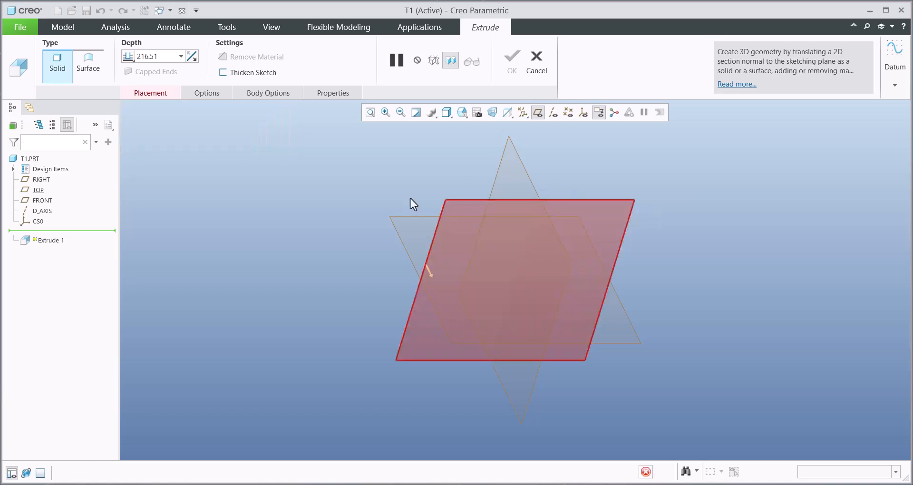
pyautogui.click(289, 59)
pyautogui.click(516, 280)
pyautogui.click(617, 226)
pyautogui.middleClick(584, 290)
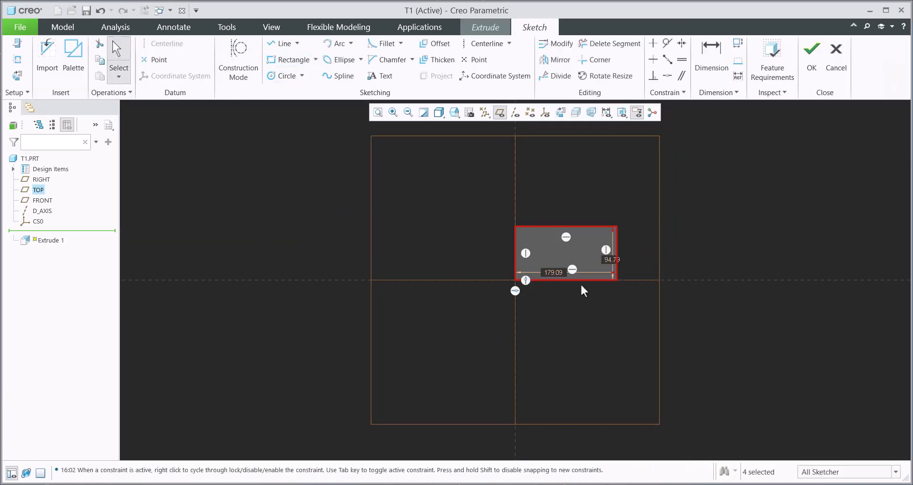
# - Set the rectangle's width and height to 100 mm each and complete the extrusion with a depth of 100 mm
pyautogui.doubleClick(555, 272)
pyautogui.write('100')
pyautogui.press('Return')
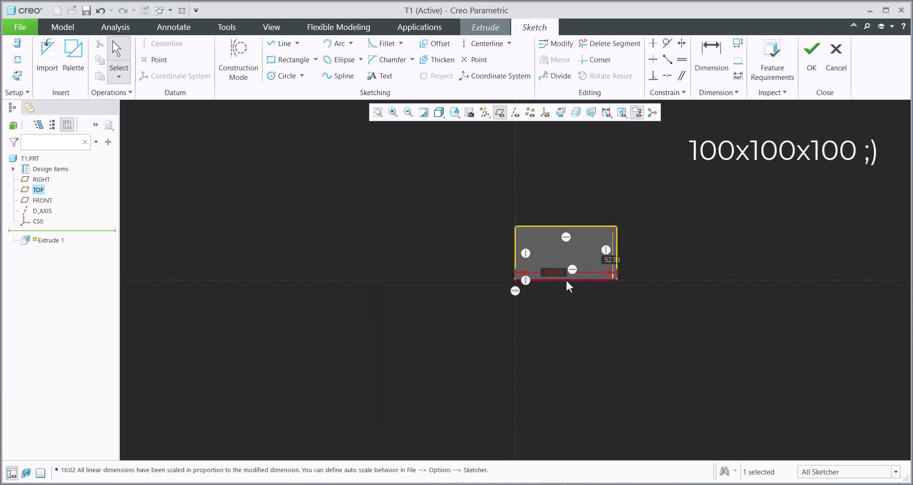
pyautogui.doubleClick(612, 261)
pyautogui.write('100')
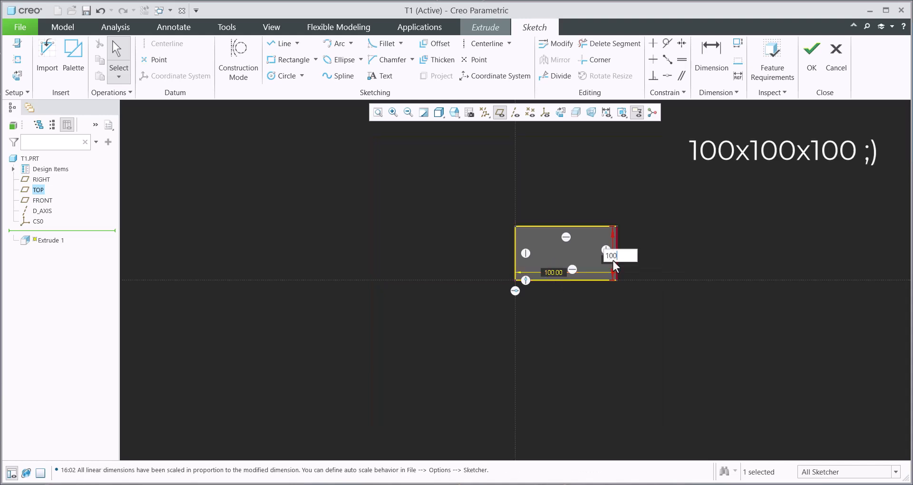
pyautogui.press('Return')
pyautogui.click(811, 57)
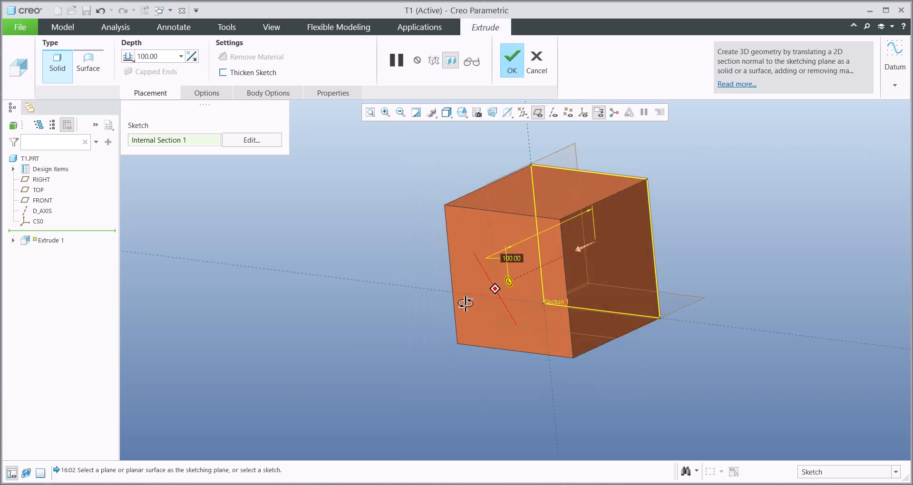
pyautogui.middleClick(372, 243)
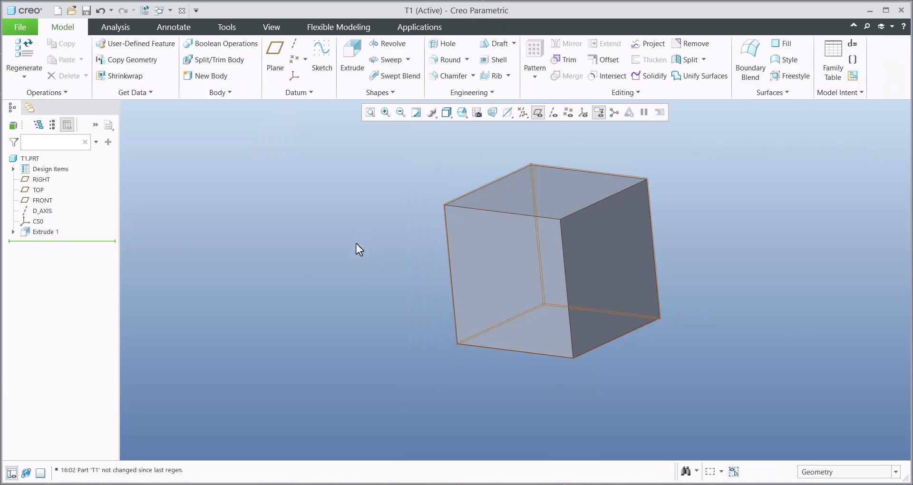
# - Examine the part's post-regeneration relation that calculates the TOTAL_WEIGHT parameter with the MP_MASS function
pyautogui.click(853, 46)
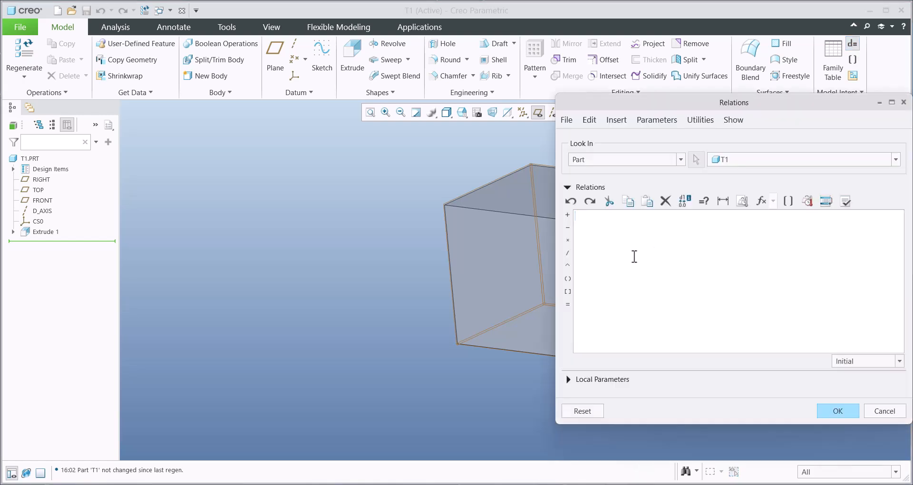
pyautogui.click(851, 365)
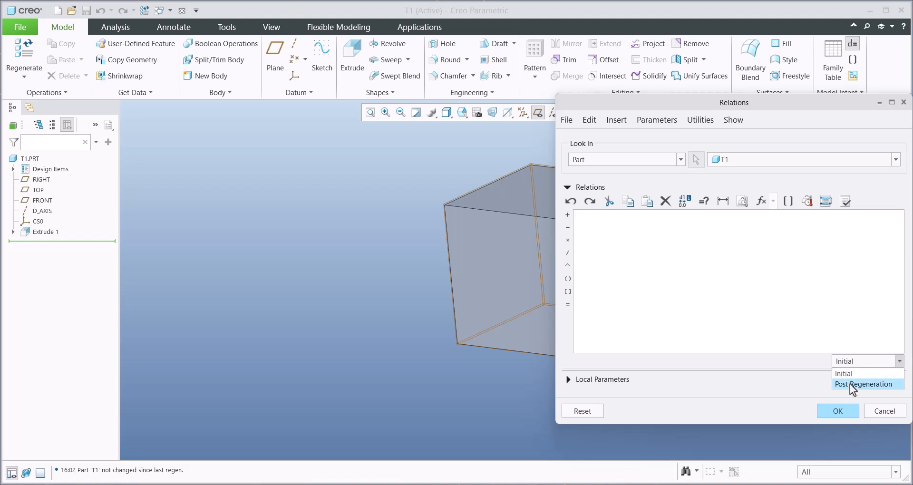
pyautogui.click(851, 384)
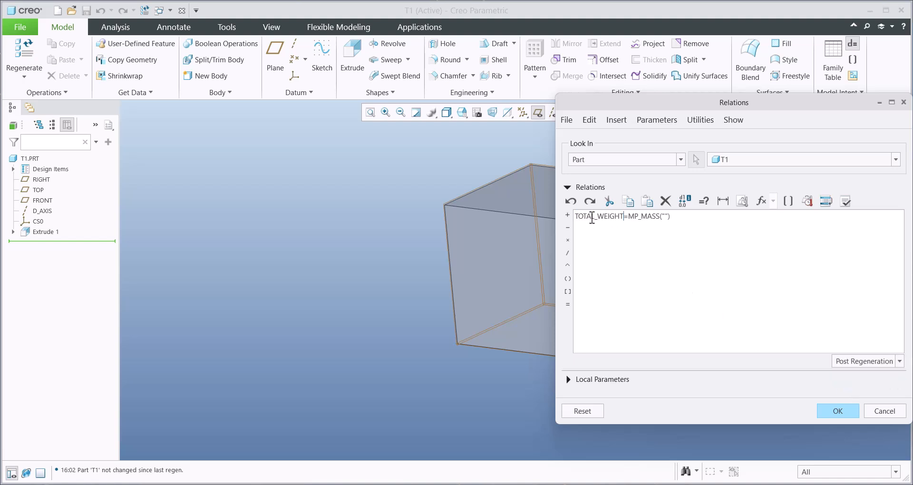
pyautogui.doubleClick(620, 217)
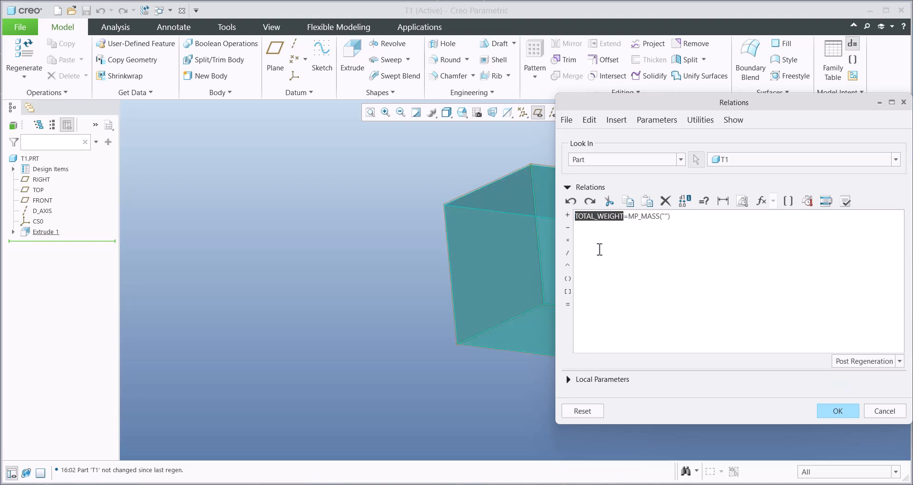
pyautogui.doubleClick(632, 217)
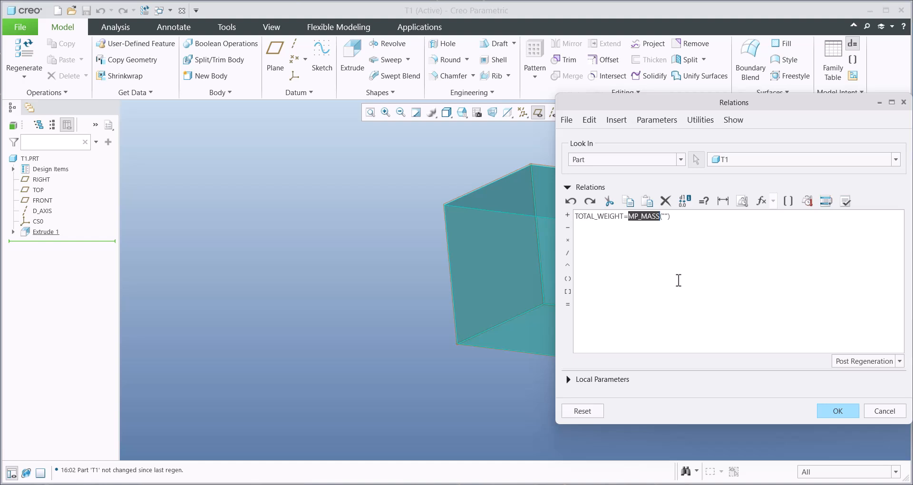
pyautogui.click(837, 411)
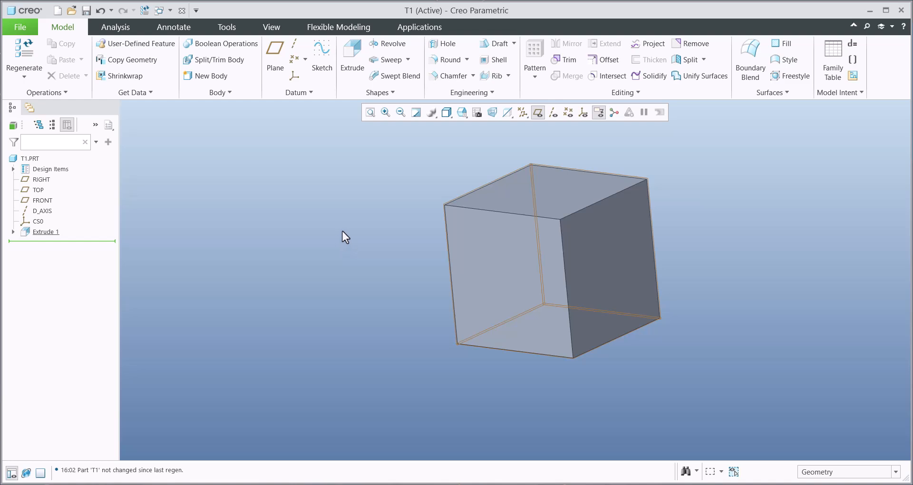
# - Check the part's assigned master material and its density in the model properties, and review the TOTAL_WEIGHT value among the part's parameters
pyautogui.click(22, 27)
pyautogui.moveTo(33, 201)
pyautogui.click(127, 63)
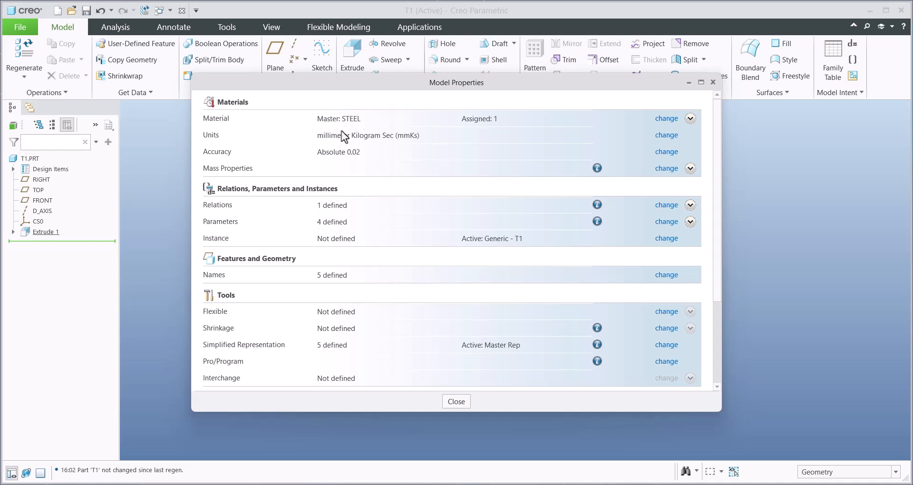
pyautogui.click(666, 119)
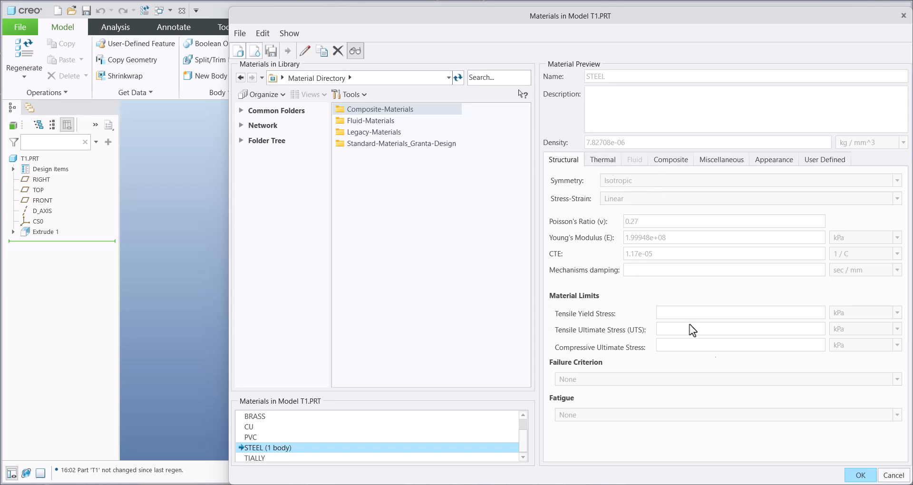
pyautogui.click(861, 474)
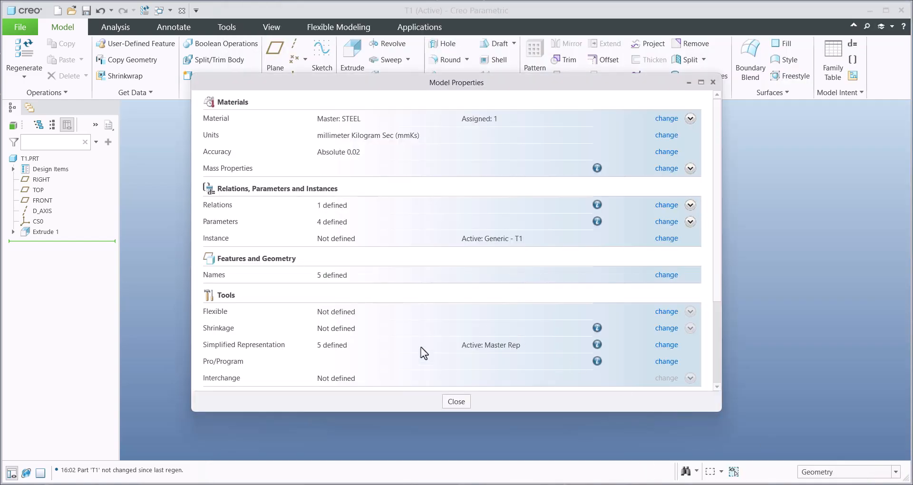
pyautogui.click(451, 402)
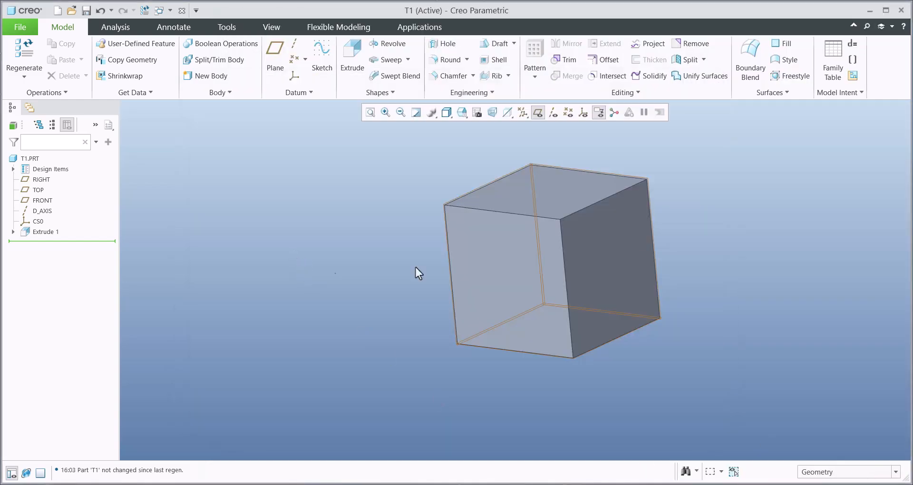
pyautogui.click(852, 59)
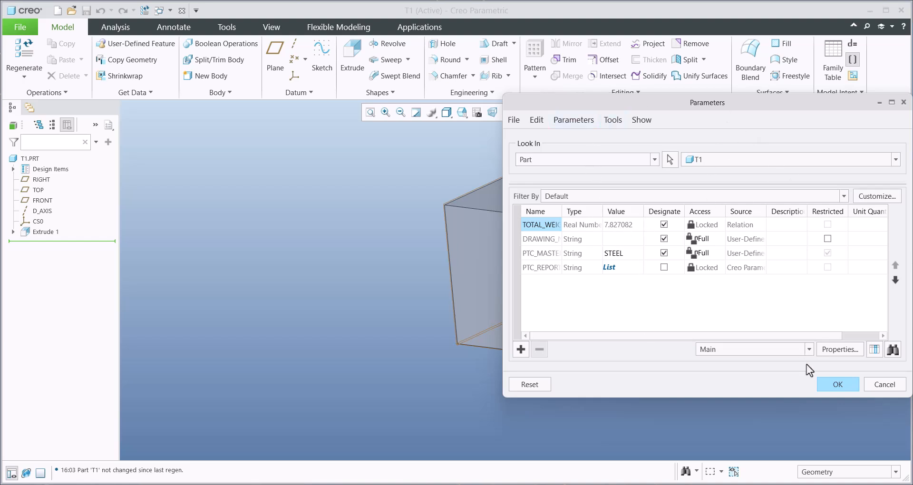
pyautogui.click(835, 383)
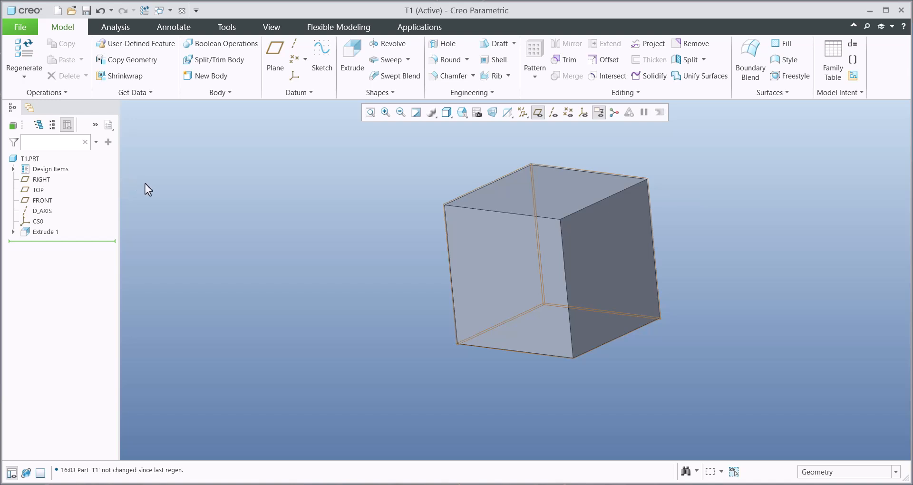
# - Widen the model tree and add the model parameter TOTAL_WEIGHT to it as a displayed column
pyautogui.moveTo(119, 178); pyautogui.dragTo(169, 181)
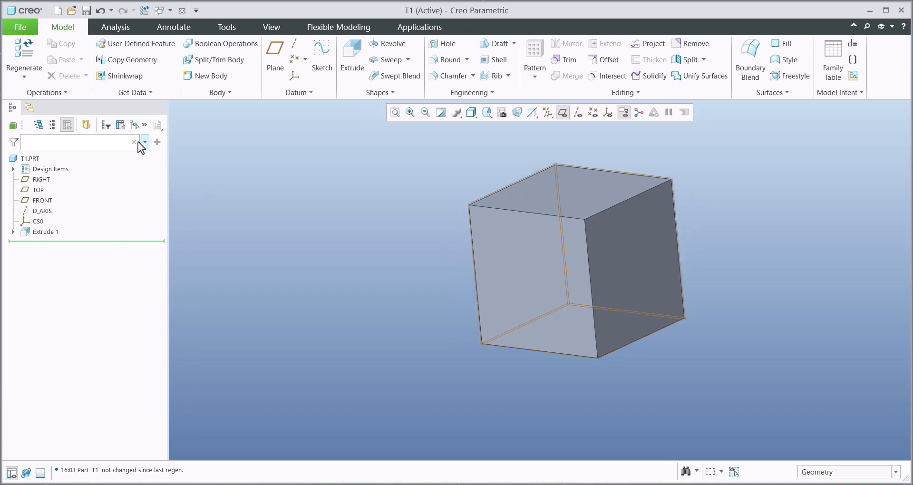
pyautogui.click(121, 125)
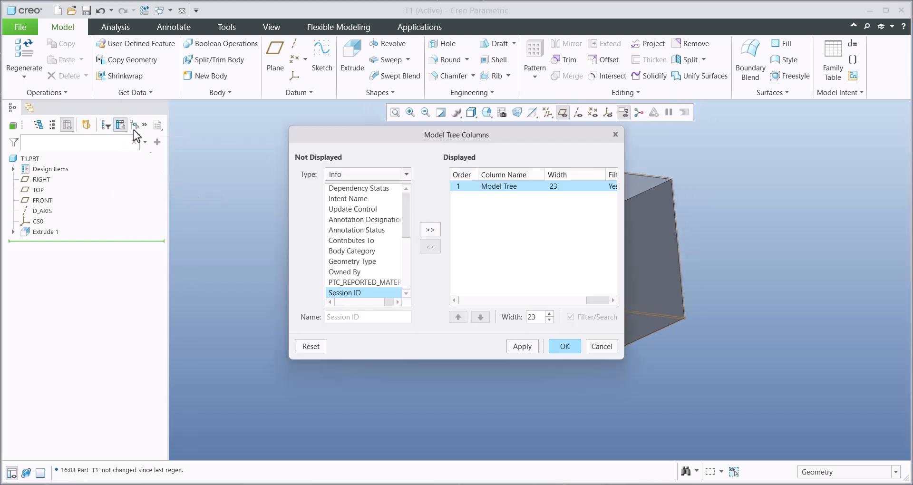
pyautogui.click(341, 173)
pyautogui.click(345, 197)
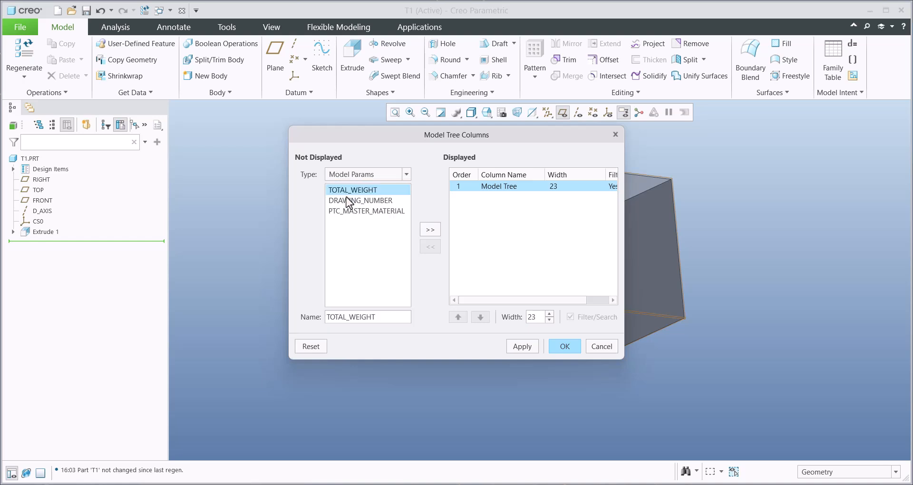
pyautogui.click(337, 190)
pyautogui.click(430, 230)
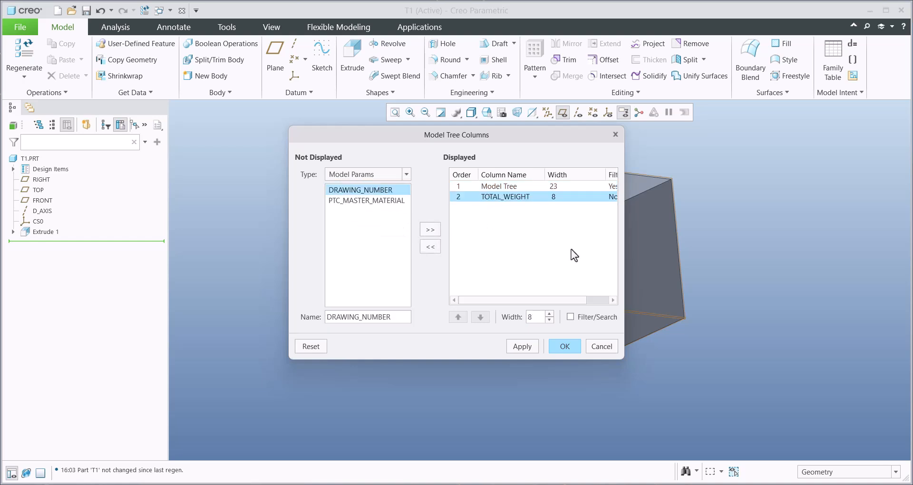
pyautogui.click(565, 346)
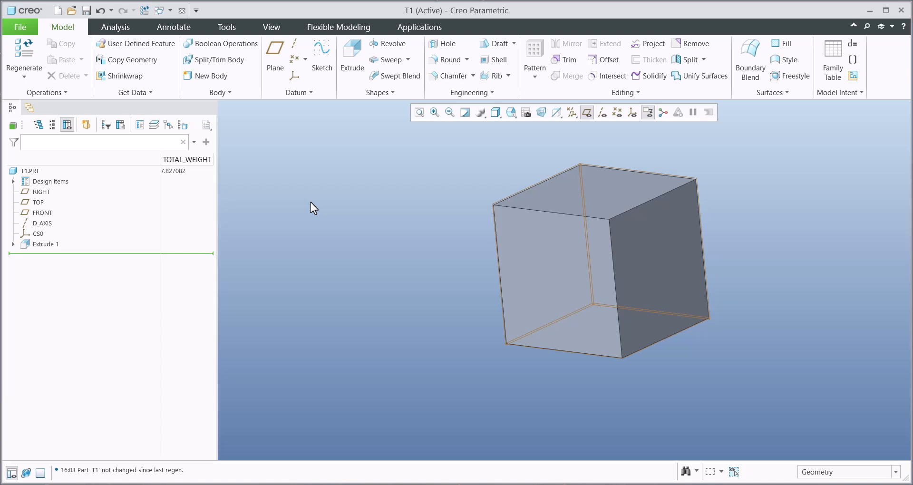
# - Change the part's master material to PVC in the model properties and regenerate the model
pyautogui.click(18, 27)
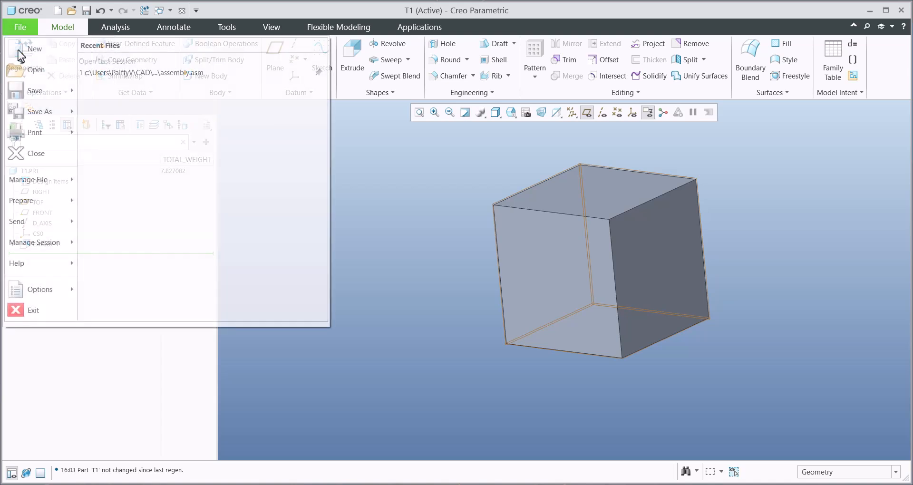
pyautogui.moveTo(31, 198)
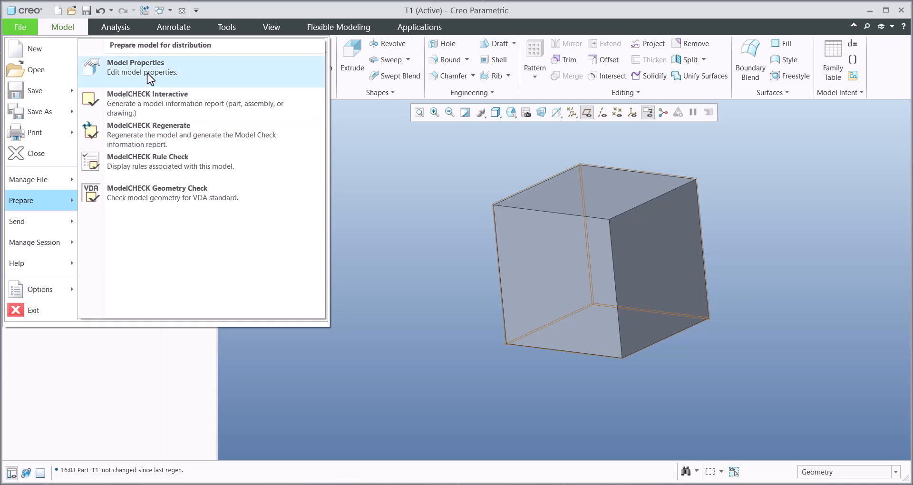
pyautogui.click(148, 73)
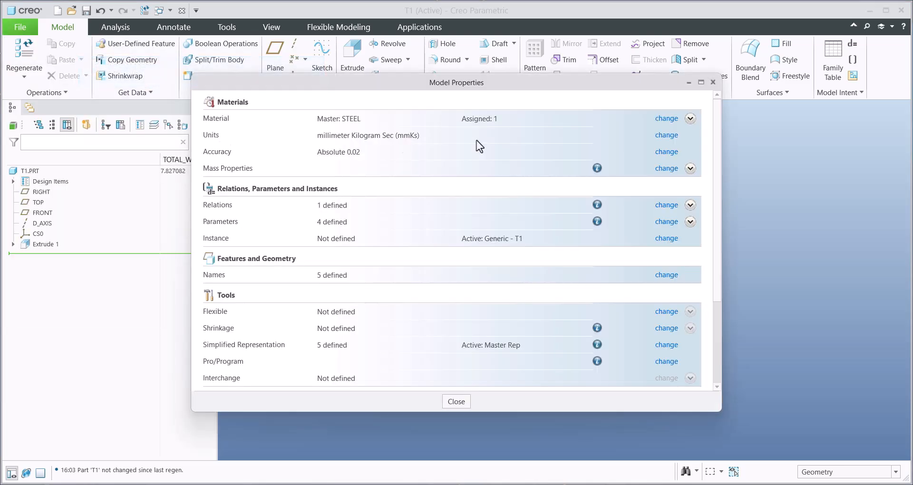
pyautogui.click(666, 119)
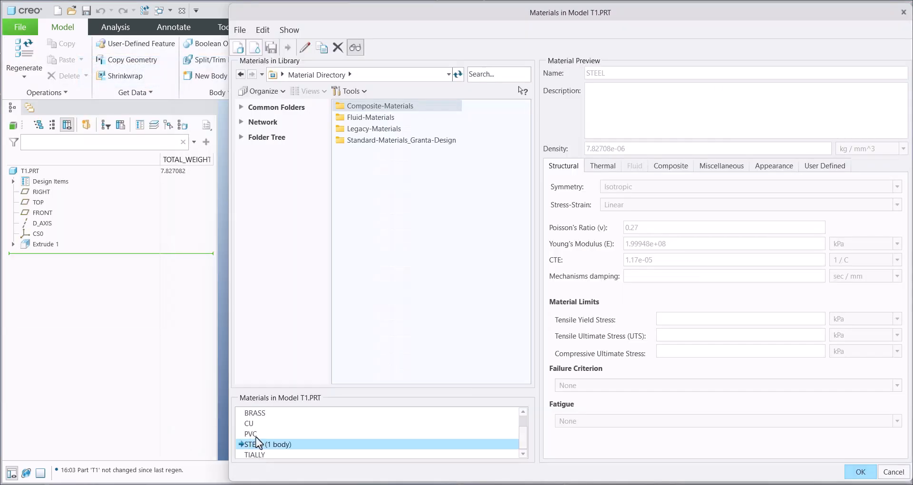
pyautogui.rightClick(254, 435)
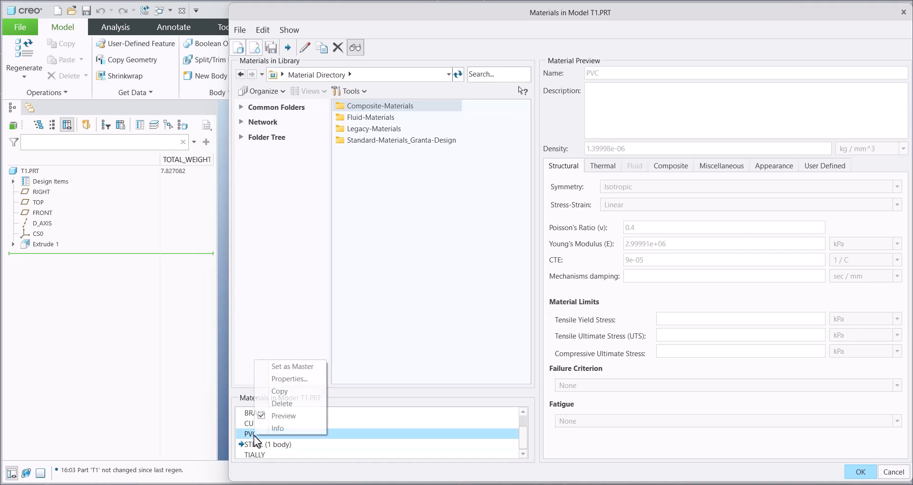
pyautogui.click(291, 370)
pyautogui.click(503, 270)
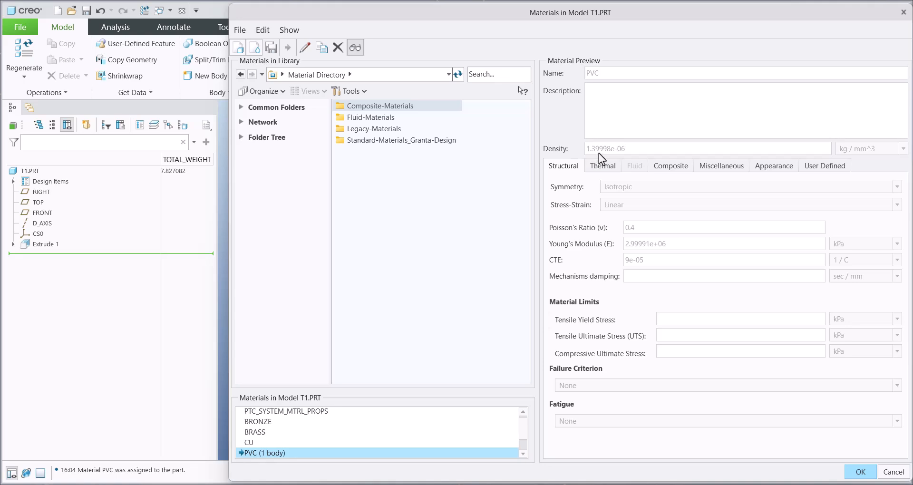
pyautogui.click(859, 472)
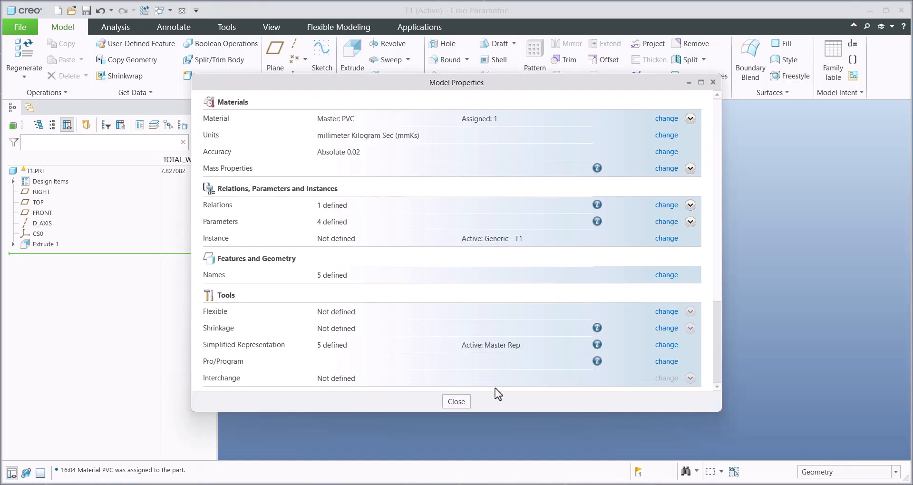
pyautogui.click(456, 402)
pyautogui.hotkey('ctrl', 'g')
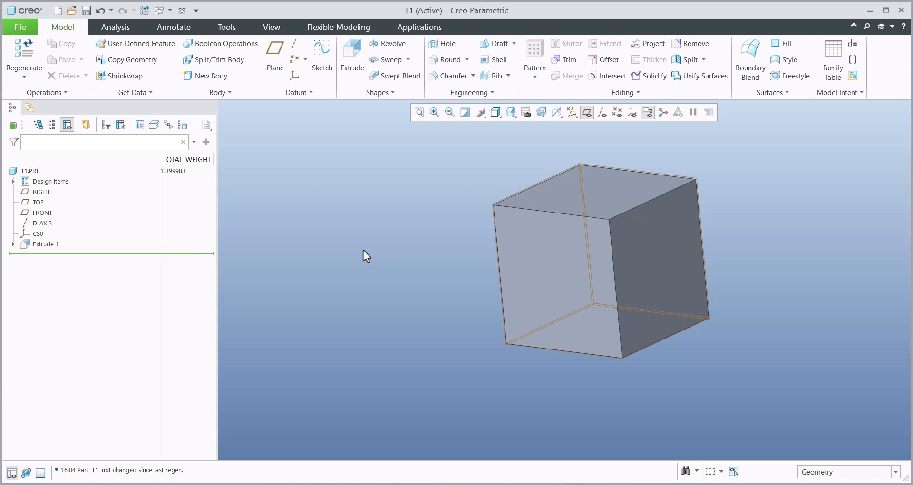
# - Reopen the part's relations and display the post-regeneration relation for TOTAL_WEIGHT
pyautogui.click(853, 44)
pyautogui.click(866, 361)
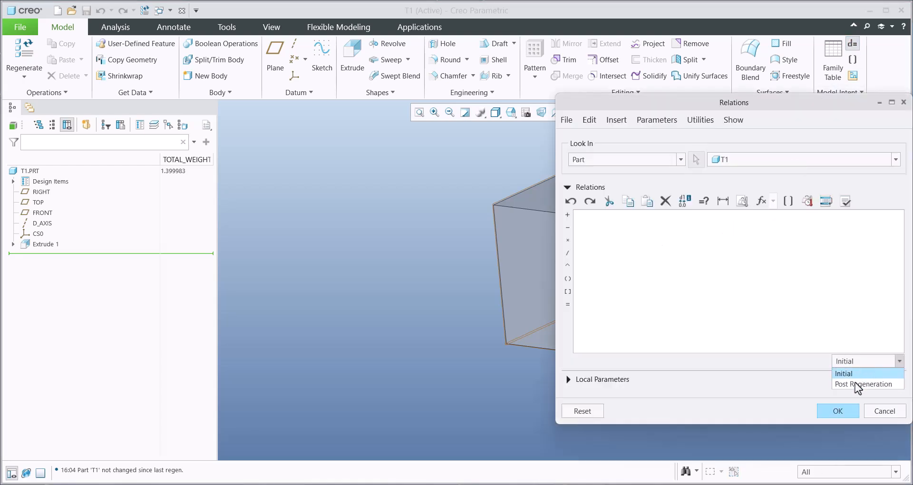
pyautogui.click(856, 381)
pyautogui.write('TOTAL_WEIGHT=MP_MASS("")')
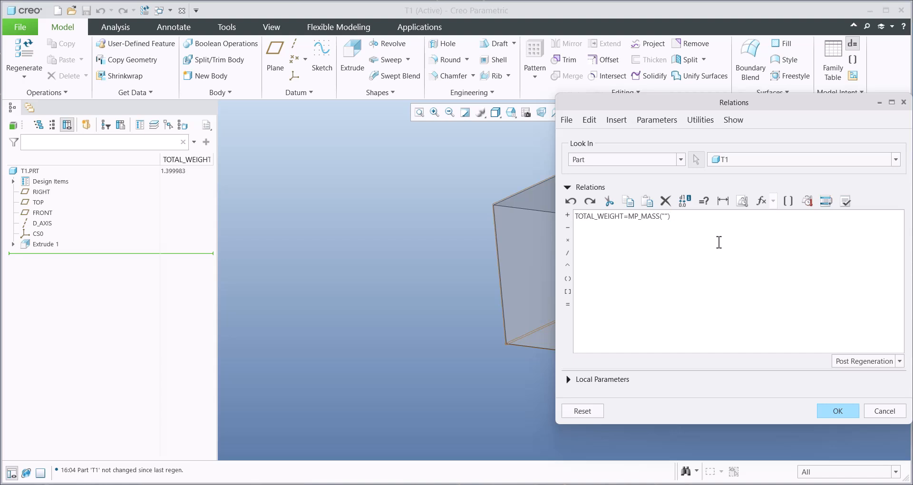
# - Highlight the post-regeneration relation TOTAL_WEIGHT=MP_MASS("") for review and close the part's relations
pyautogui.moveTo(686, 216); pyautogui.dragTo(566, 212)
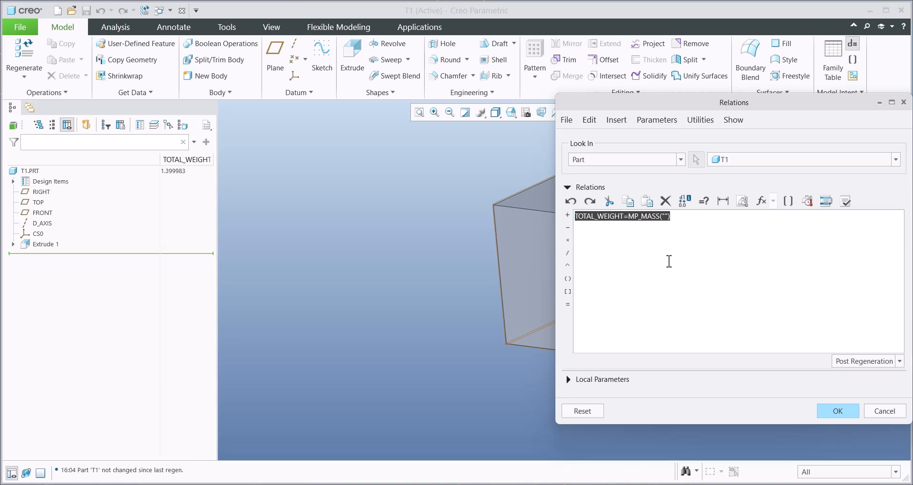
pyautogui.click(839, 412)
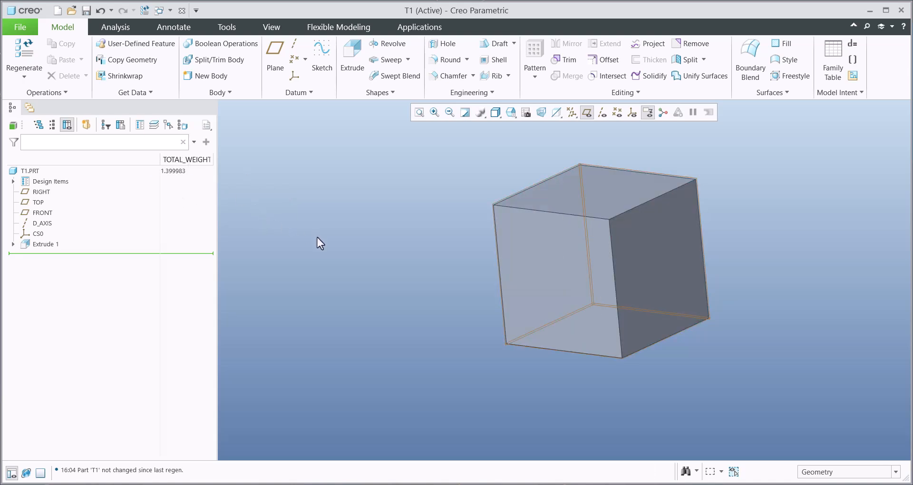
# - Open the part's mass properties from the model properties and try defining them as Fully Assigned
pyautogui.click(19, 29)
pyautogui.moveTo(28, 194)
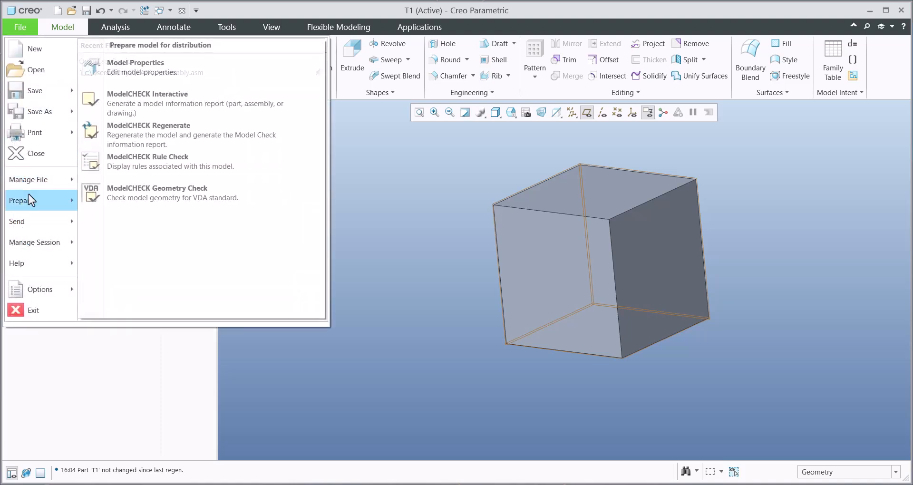
pyautogui.click(128, 67)
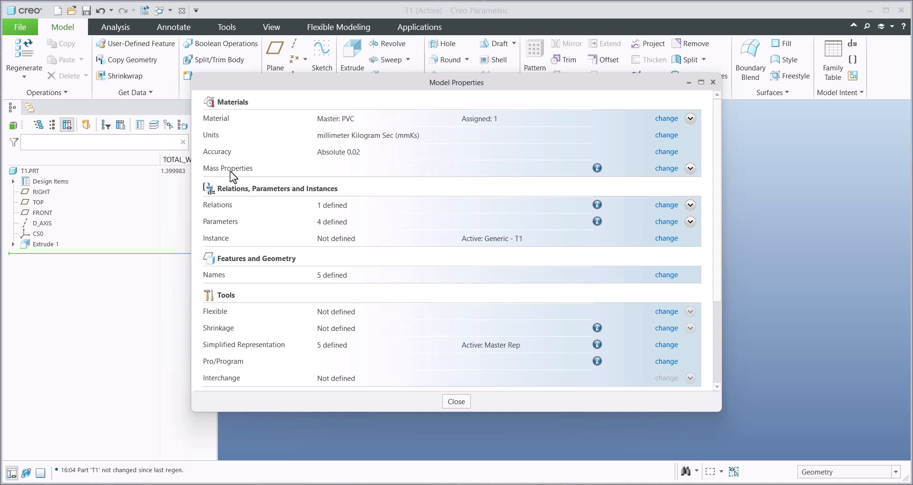
pyautogui.click(666, 168)
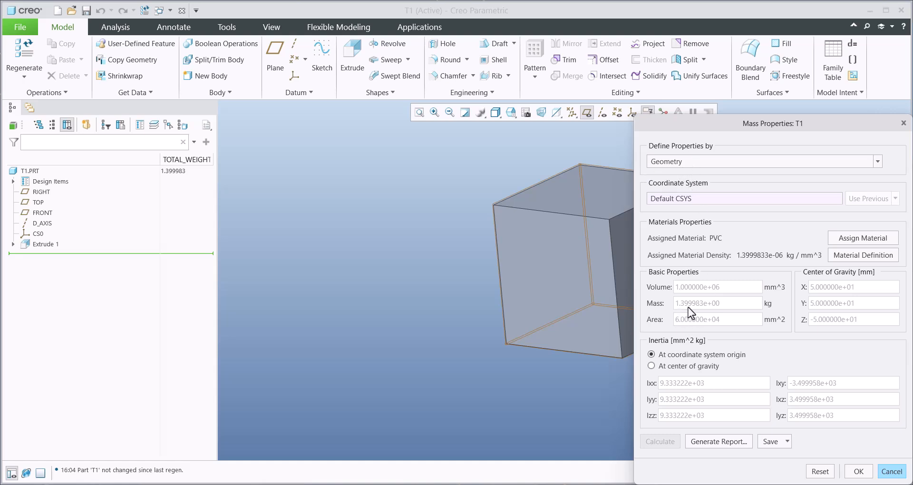
pyautogui.click(694, 162)
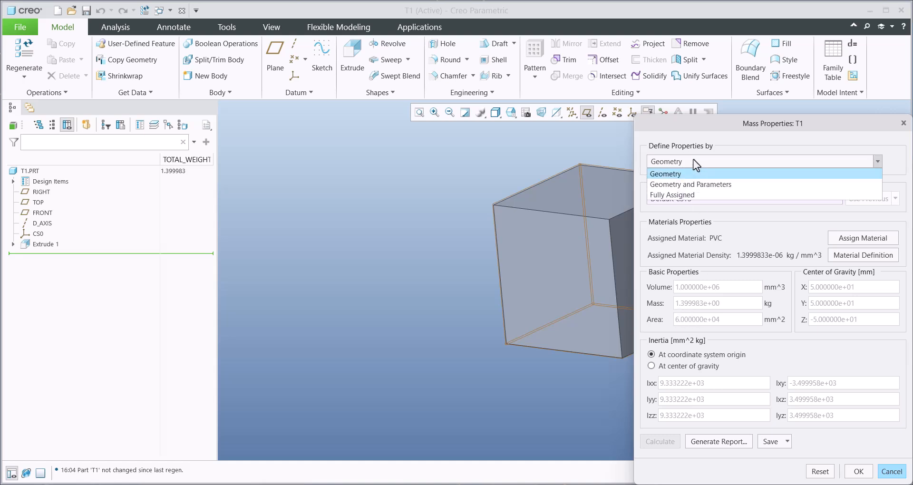
pyautogui.click(668, 197)
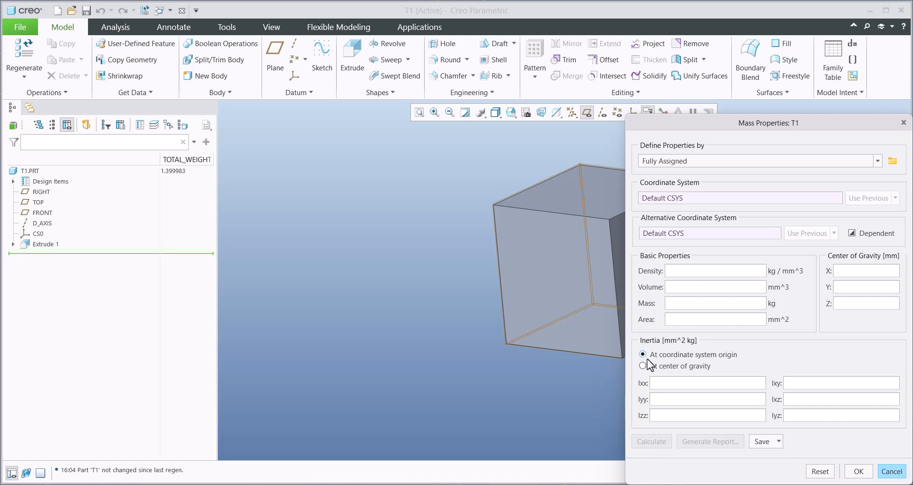
# - Define the part's mass properties by Geometry and Parameters with a mass of 5 kg, calculate them and accept the change
pyautogui.click(668, 163)
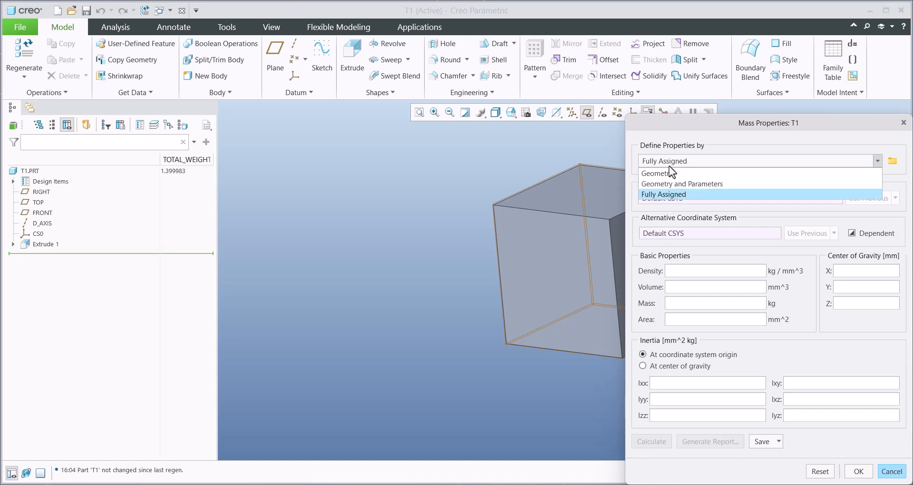
pyautogui.click(660, 185)
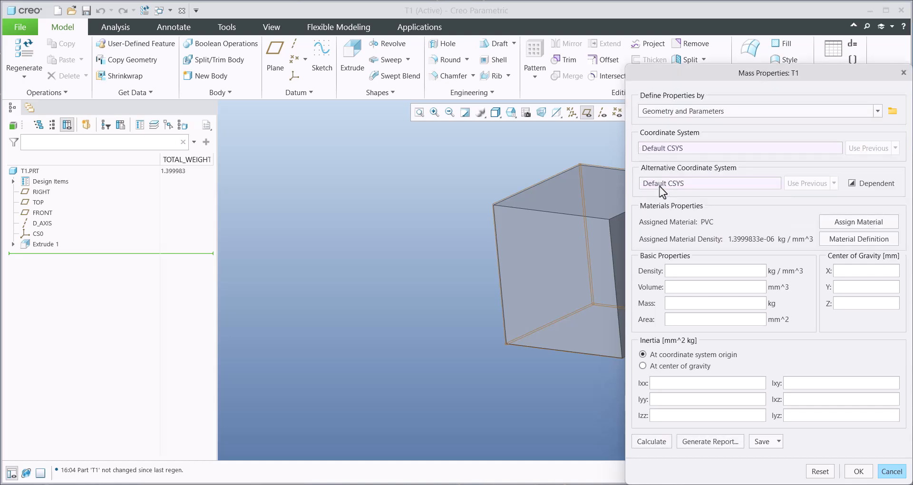
pyautogui.click(678, 300)
pyautogui.write('5')
pyautogui.click(653, 439)
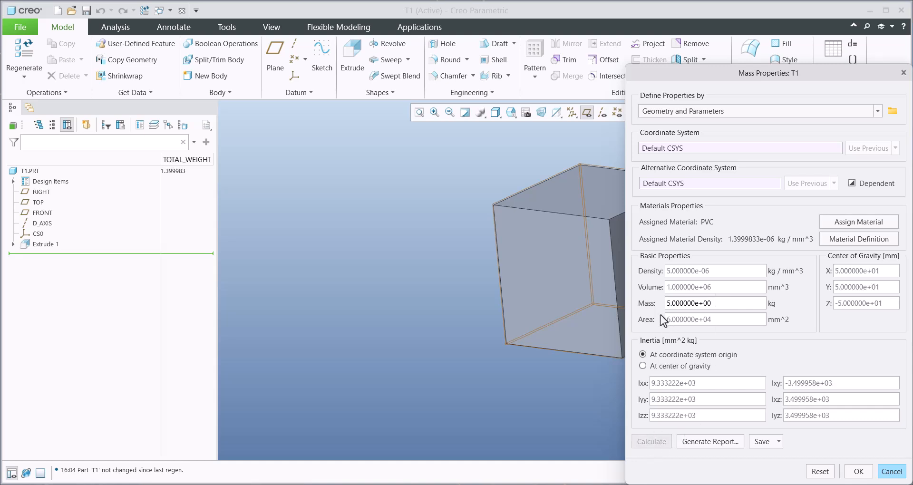
pyautogui.click(859, 473)
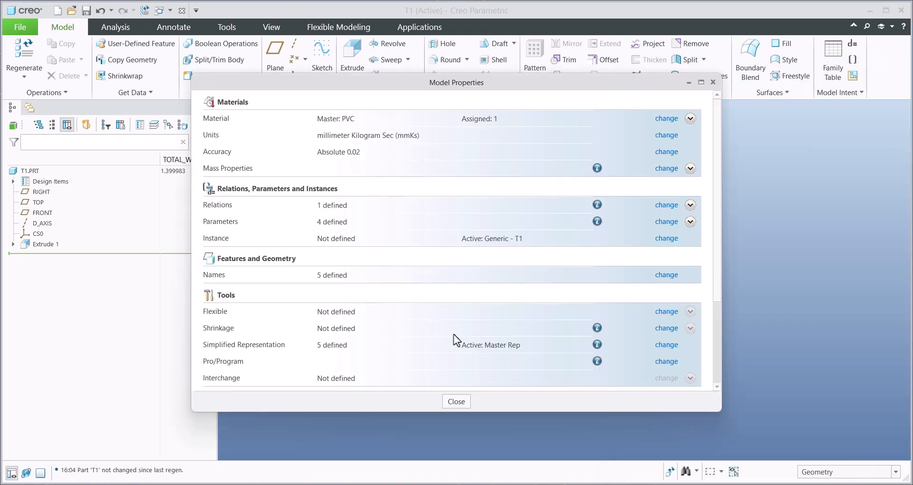
pyautogui.click(455, 402)
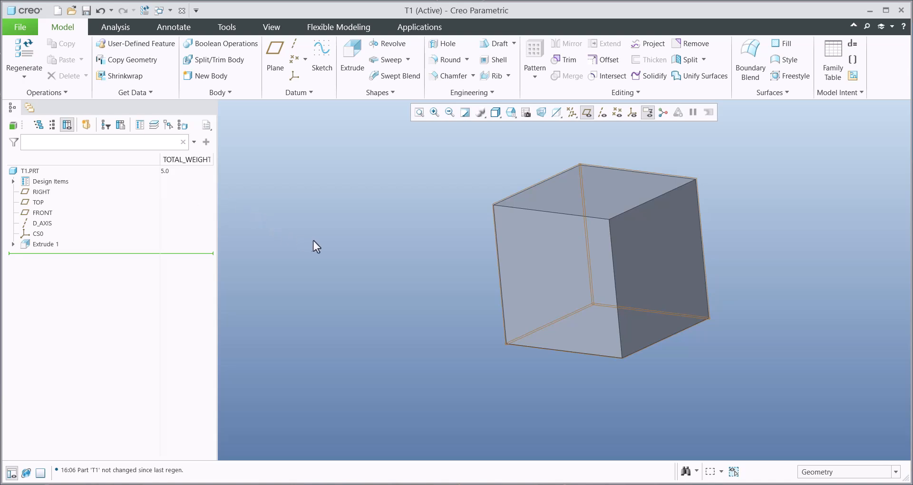
# - Create a new assembly from the default template
pyautogui.moveTo(334, 247)
pyautogui.mouseDown(button='middle')
pyautogui.moveTo(333, 266)
pyautogui.moveTo(338, 258)
pyautogui.mouseUp(button='middle')
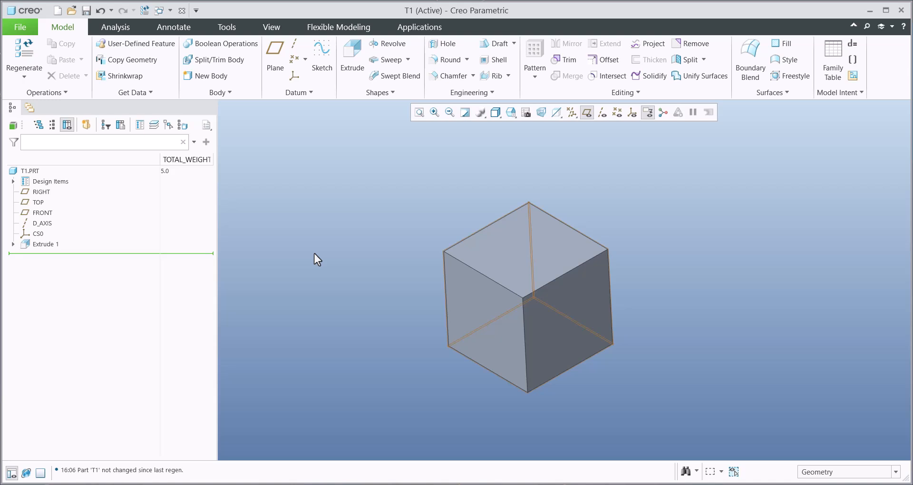
pyautogui.hotkey('ctrl', 'n')
pyautogui.click(350, 200)
pyautogui.click(521, 361)
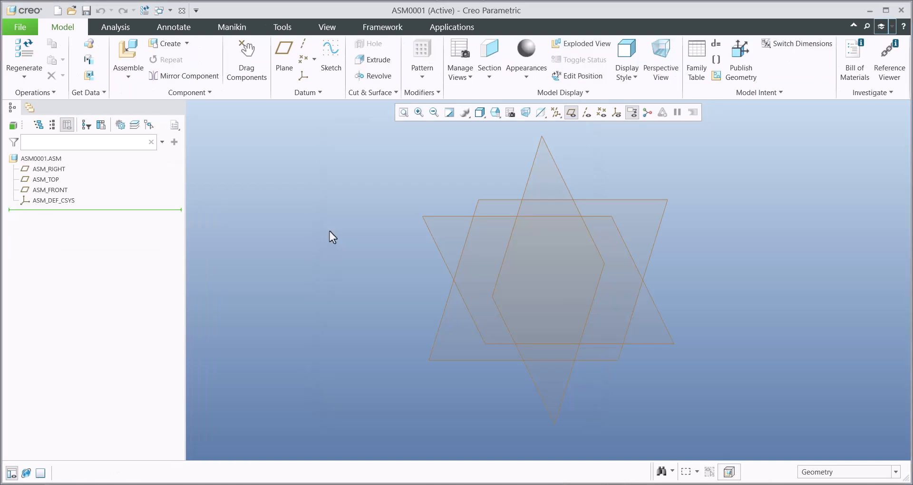
# - Assemble t1.prt from the session into the assembly with a Default constraint
pyautogui.click(127, 51)
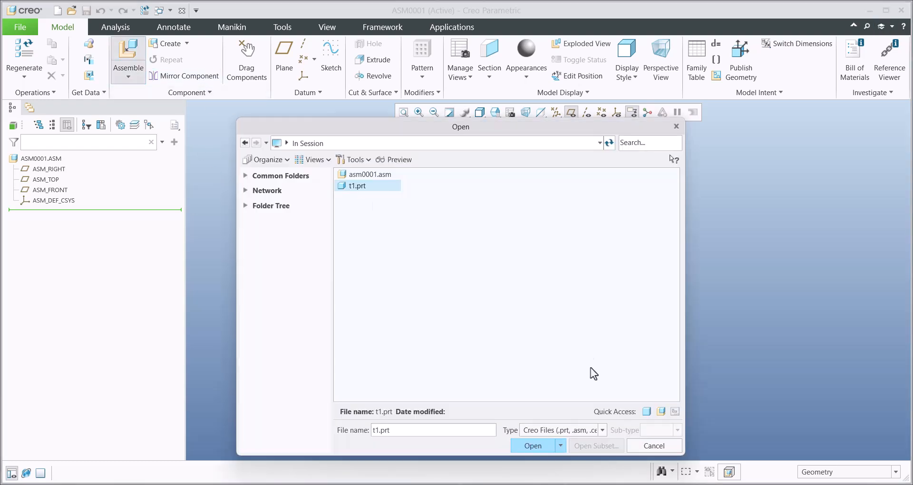
pyautogui.click(532, 445)
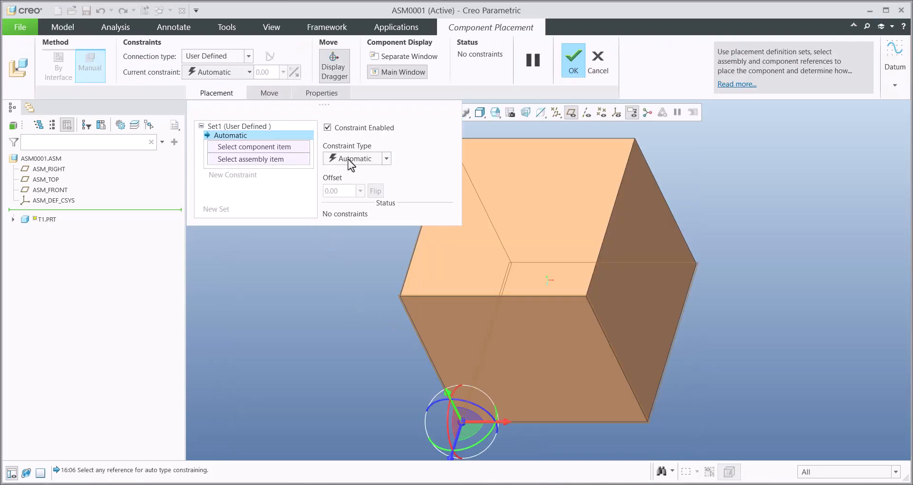
pyautogui.click(355, 158)
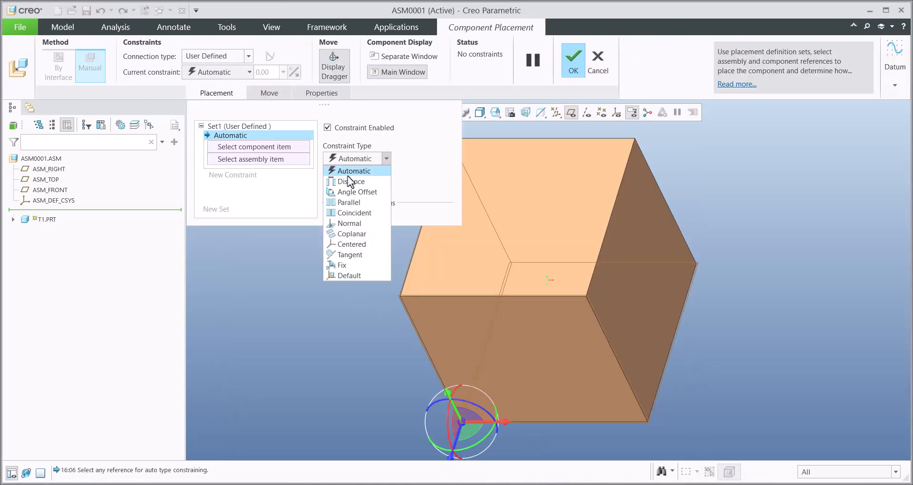
pyautogui.click(342, 282)
pyautogui.click(581, 61)
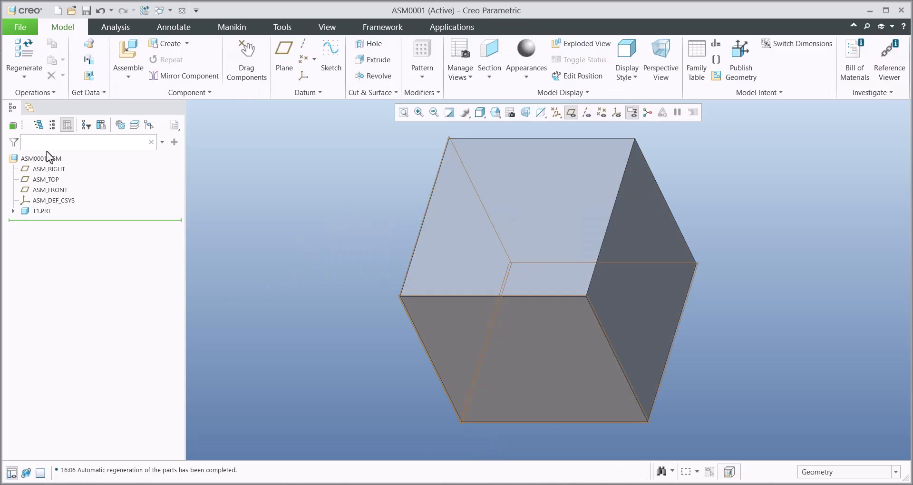
# - Add the model parameter TOTAL_WEIGHT as a displayed column in the assembly's model tree
pyautogui.click(100, 125)
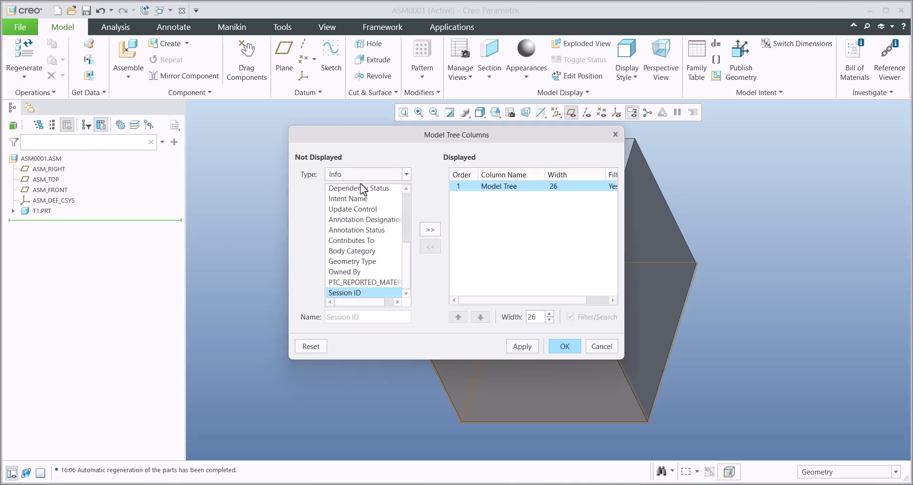
pyautogui.click(357, 174)
pyautogui.click(349, 196)
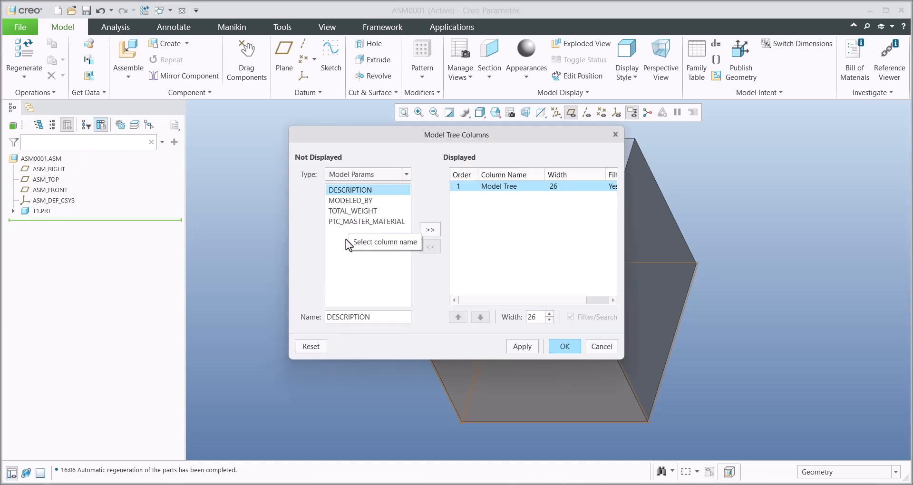
pyautogui.click(352, 211)
pyautogui.click(431, 230)
pyautogui.click(564, 348)
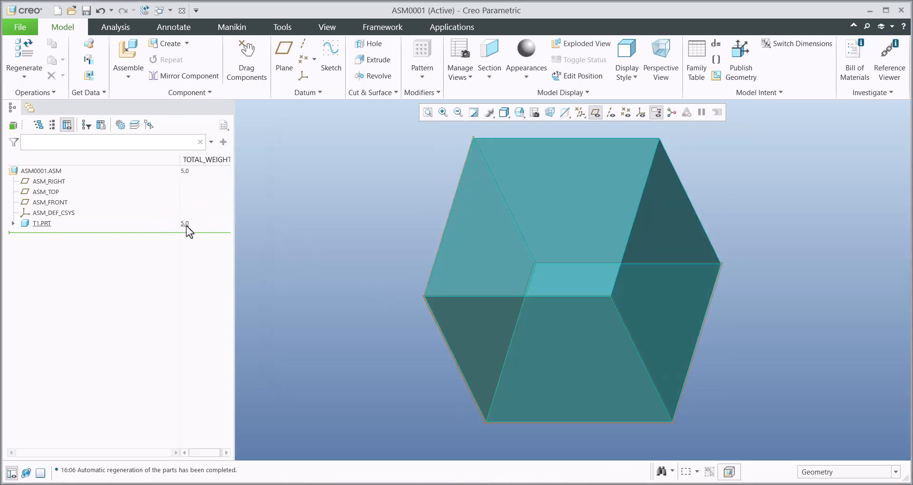
# - Assemble a second T1.PRT beside the first one and lock its position with a Fix constraint
pyautogui.click(128, 50)
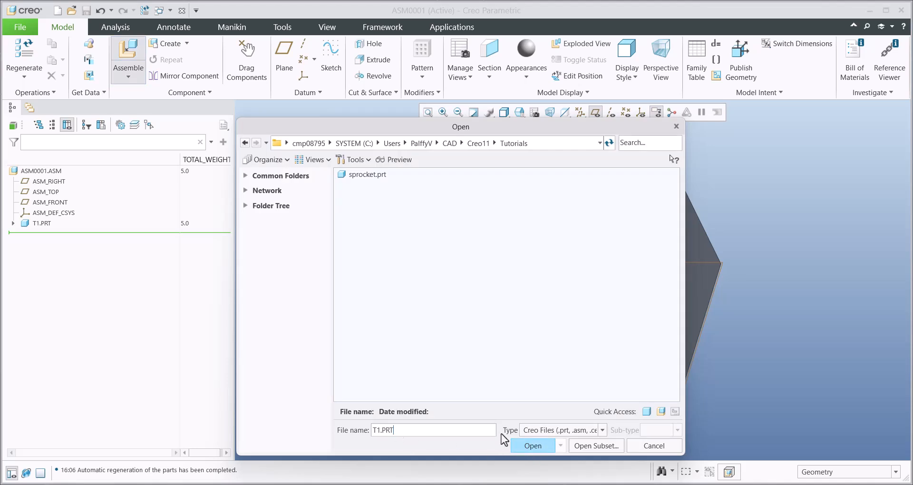
pyautogui.click(528, 446)
pyautogui.click(434, 158)
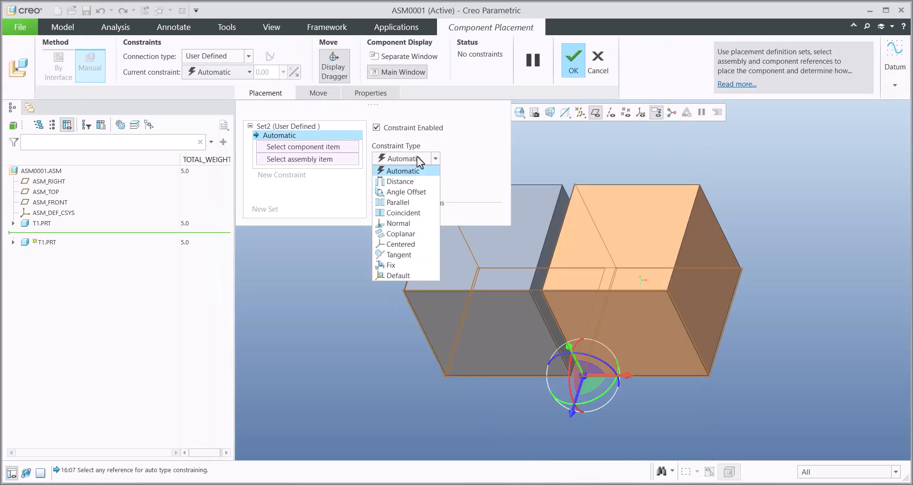
pyautogui.click(400, 265)
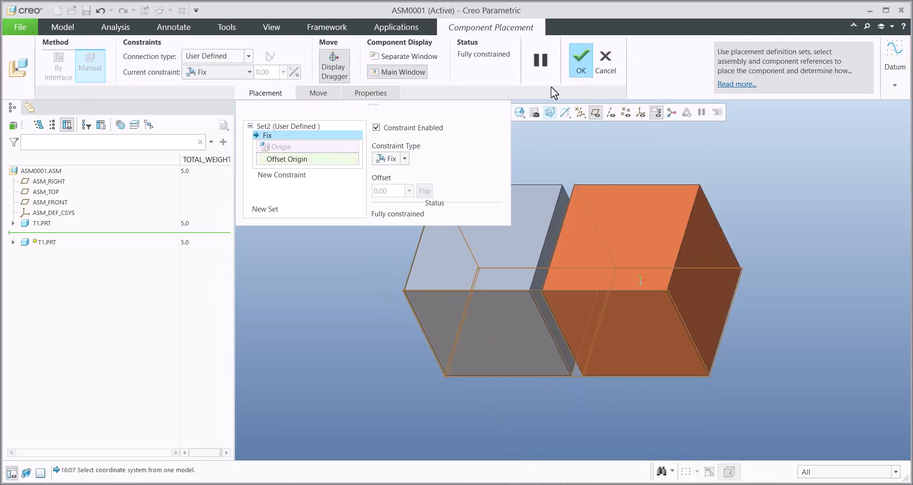
pyautogui.click(579, 71)
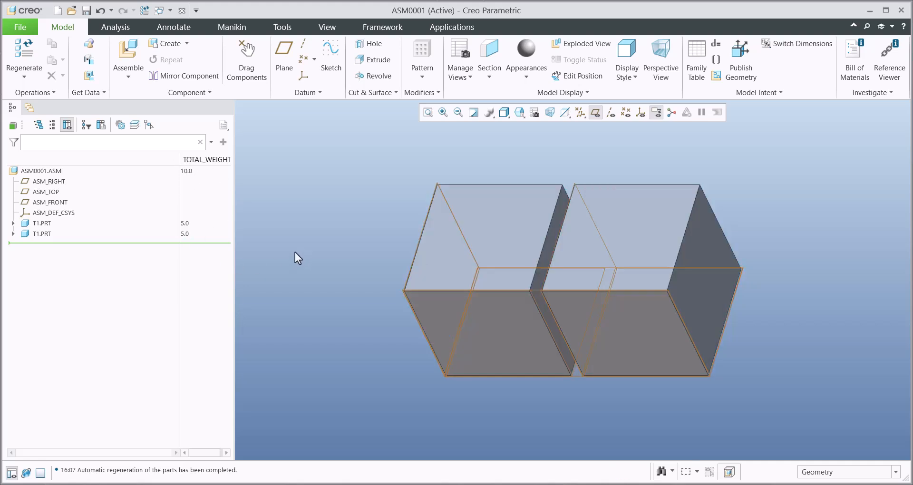
# - Review the mass_property_calculate setting among the config.pro configuration options, and close the options
pyautogui.click(20, 26)
pyautogui.moveTo(22, 289)
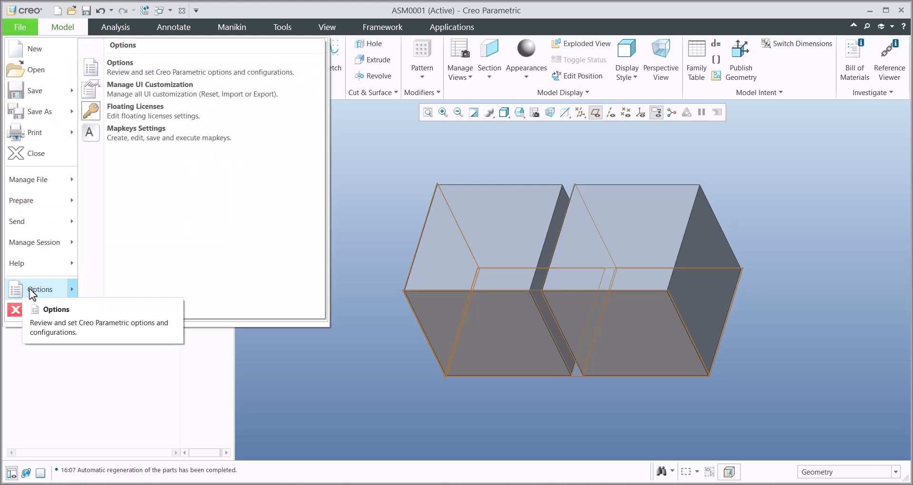
pyautogui.click(120, 67)
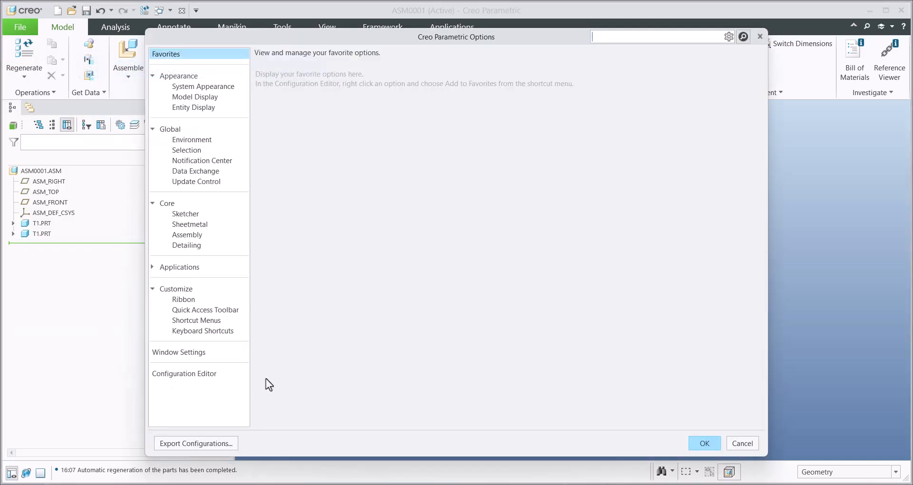
pyautogui.click(183, 373)
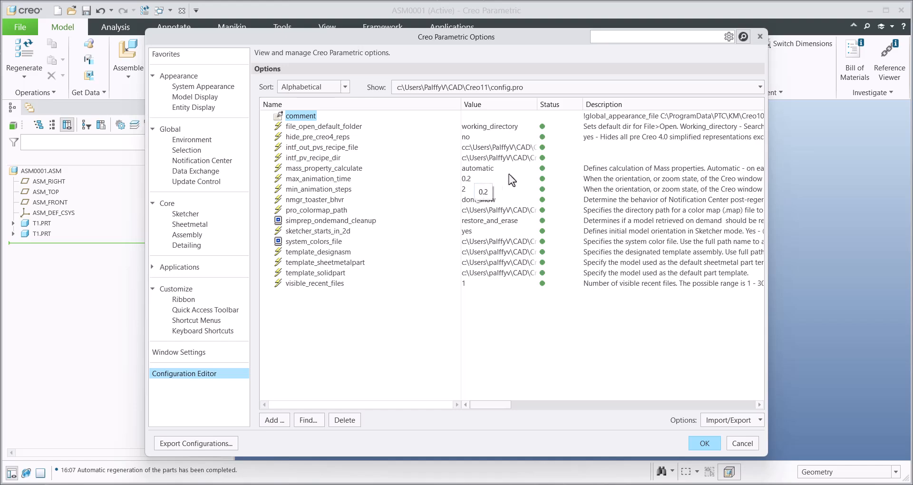
pyautogui.click(699, 443)
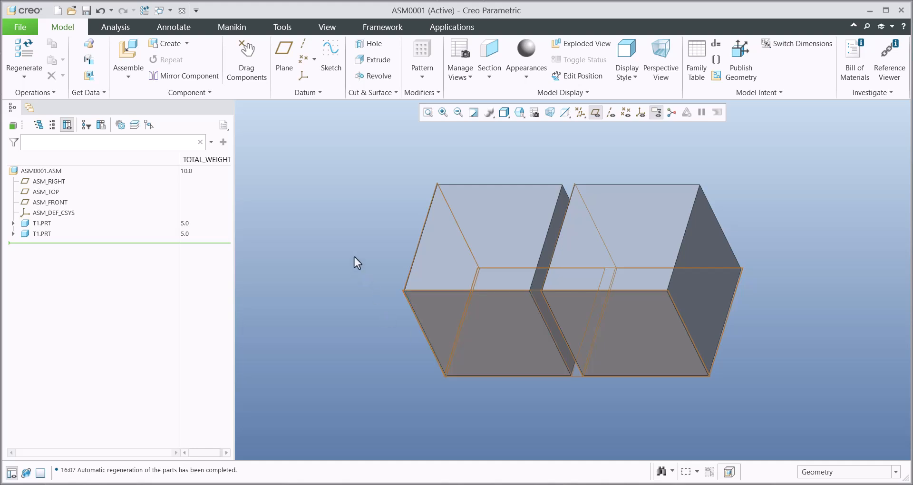
# - Examine the assembly's post-regeneration relation for TOTAL_WEIGHT and close the relations
pyautogui.click(716, 43)
pyautogui.click(852, 362)
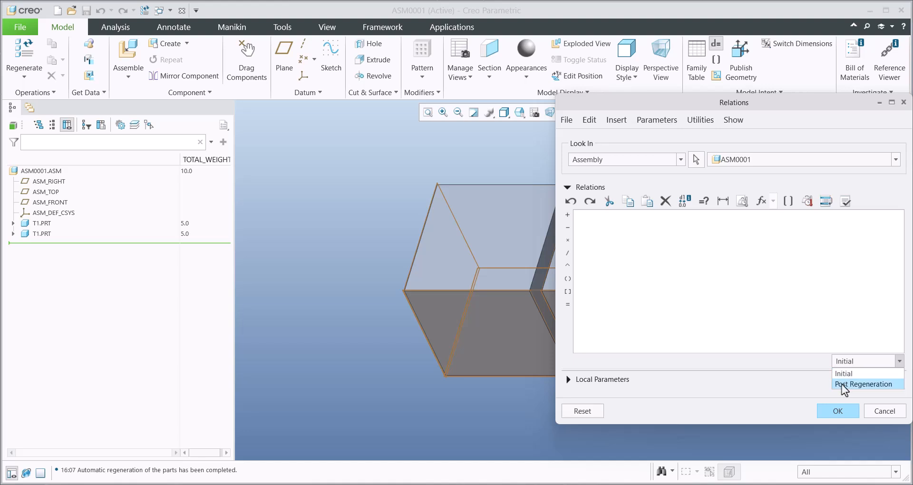
pyautogui.click(842, 384)
pyautogui.moveTo(671, 217); pyautogui.dragTo(566, 216)
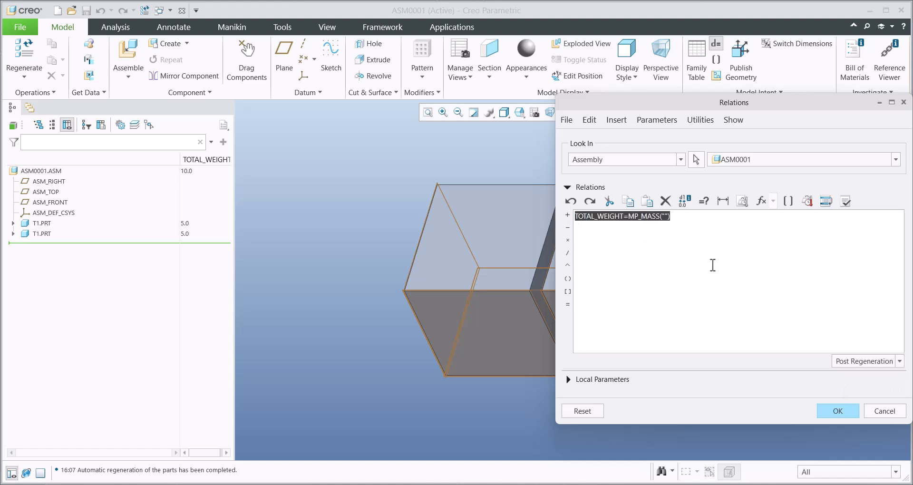
pyautogui.click(837, 411)
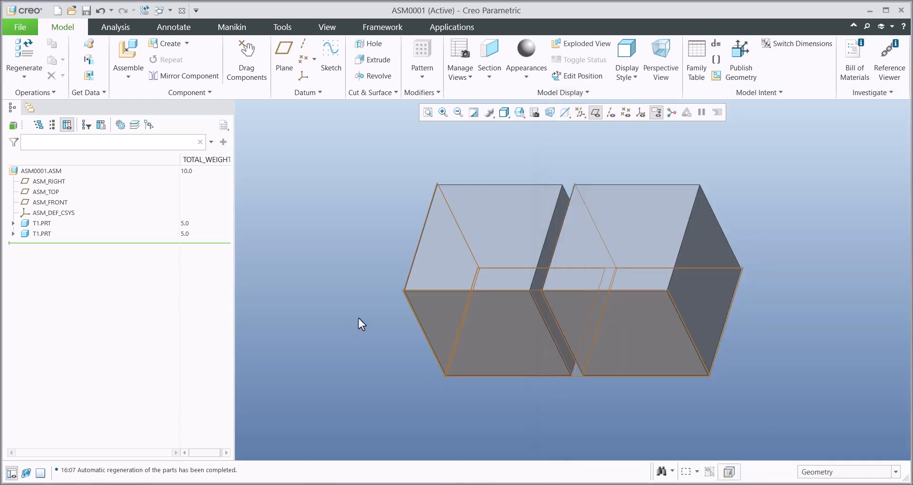
# - Open the first T1.PRT, examine its mass properties and the options for defining them, and close the model properties
pyautogui.click(482, 226)
pyautogui.click(505, 172)
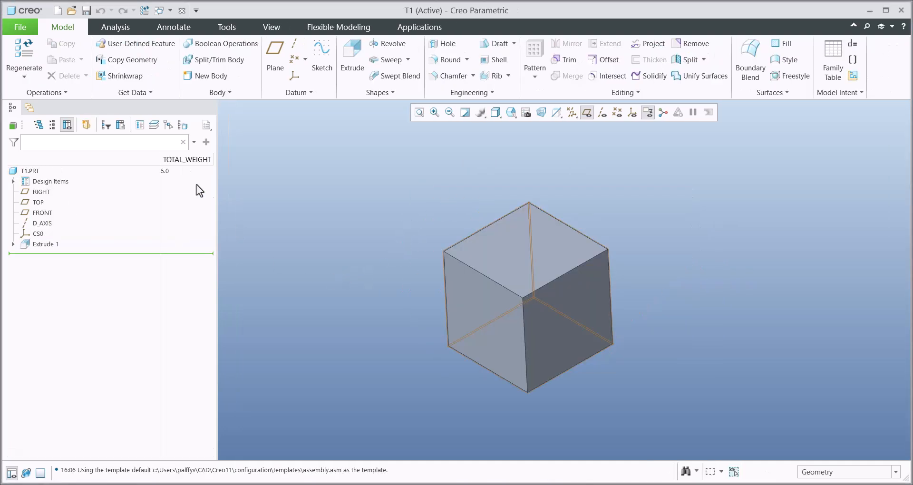
pyautogui.click(20, 28)
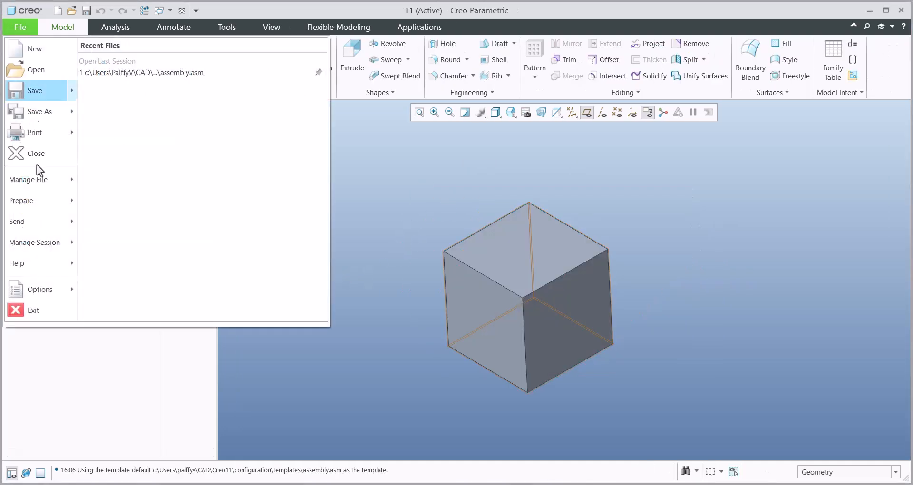
pyautogui.moveTo(50, 203)
pyautogui.click(128, 67)
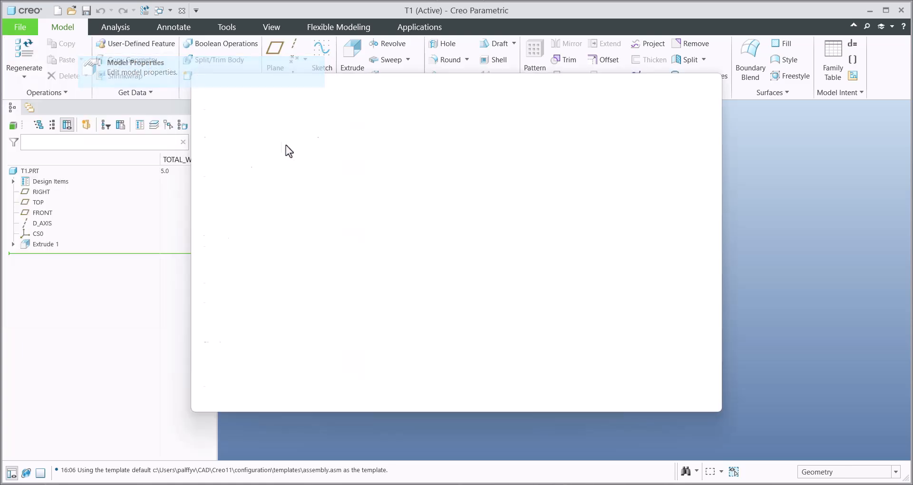
pyautogui.click(666, 169)
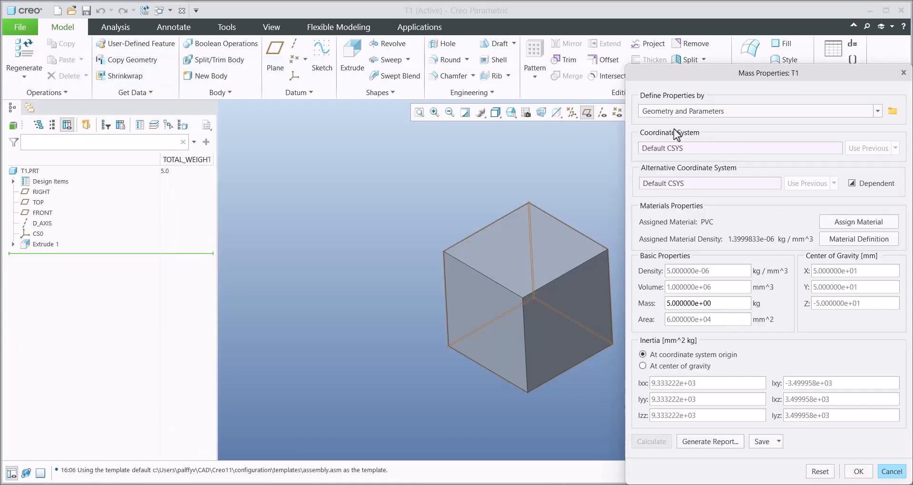
pyautogui.click(663, 113)
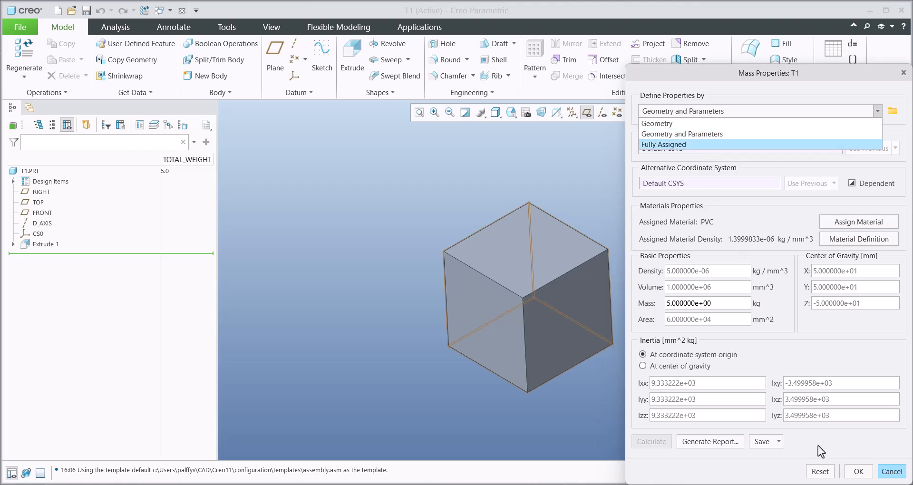
pyautogui.click(890, 472)
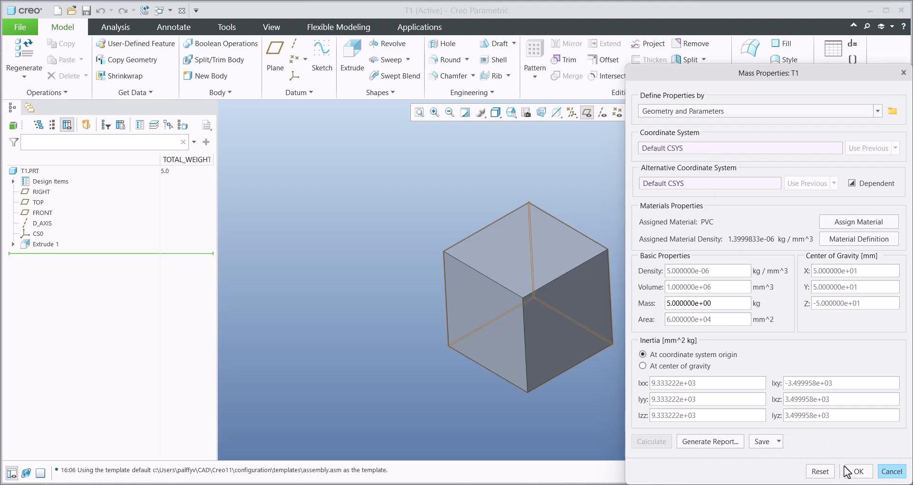
pyautogui.click(857, 472)
pyautogui.click(456, 401)
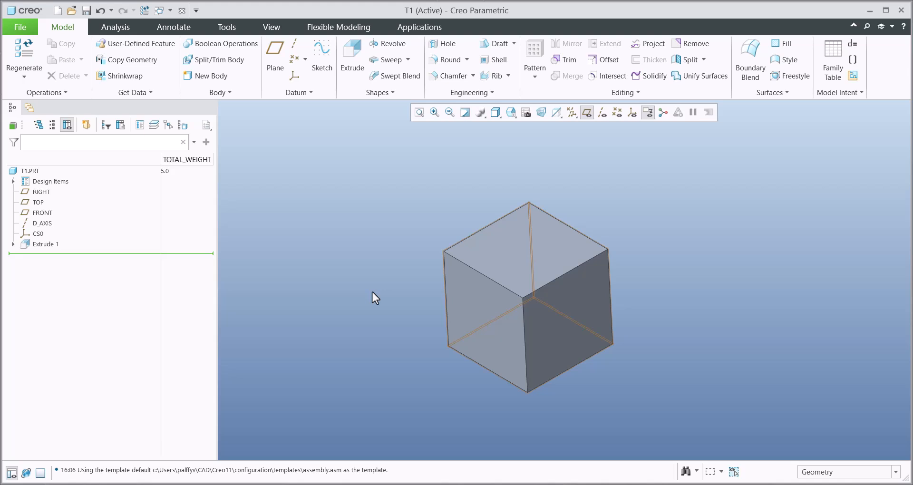
# - Create a new solid part named t2 from the default template
pyautogui.hotkey('ctrl', 'n')
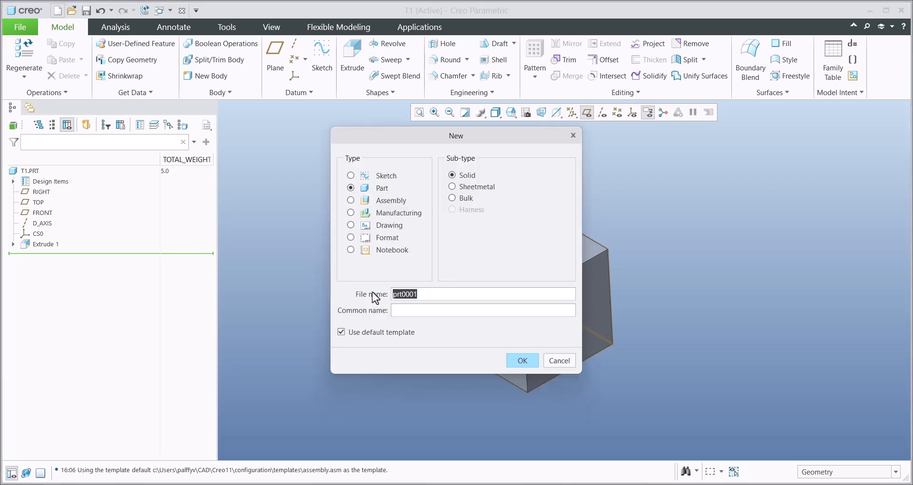
pyautogui.write('t2')
pyautogui.press('Return')
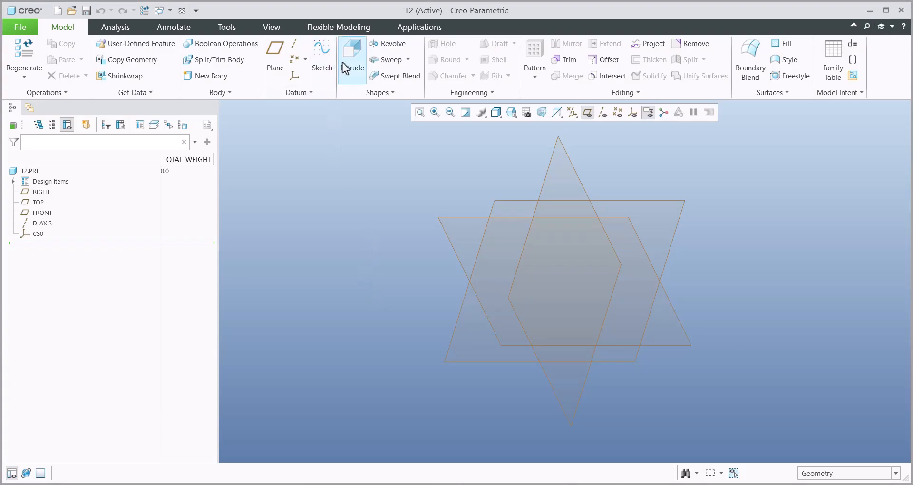
# - Extrude a circle sketched on the FRONT plane and centred at the origin into a solid cylinder with a depth of 90.74 mm
pyautogui.click(350, 69)
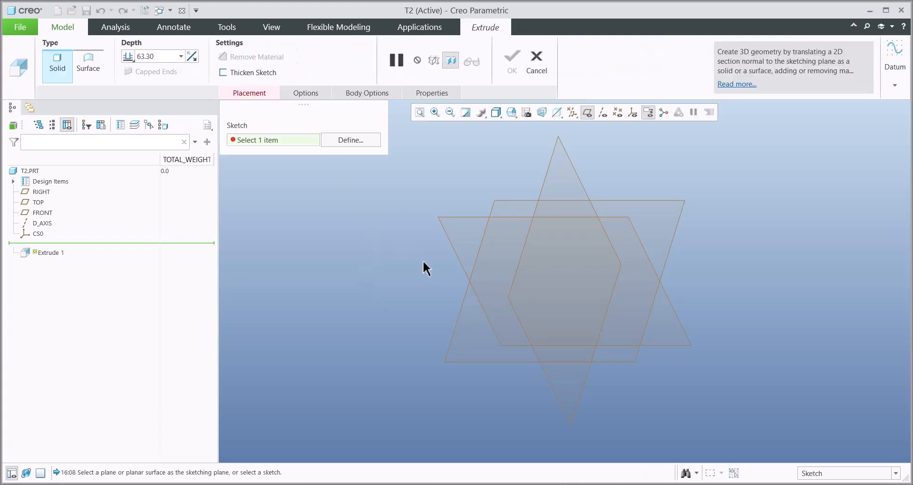
pyautogui.click(43, 212)
pyautogui.click(276, 76)
pyautogui.click(565, 281)
pyautogui.click(544, 267)
pyautogui.click(813, 61)
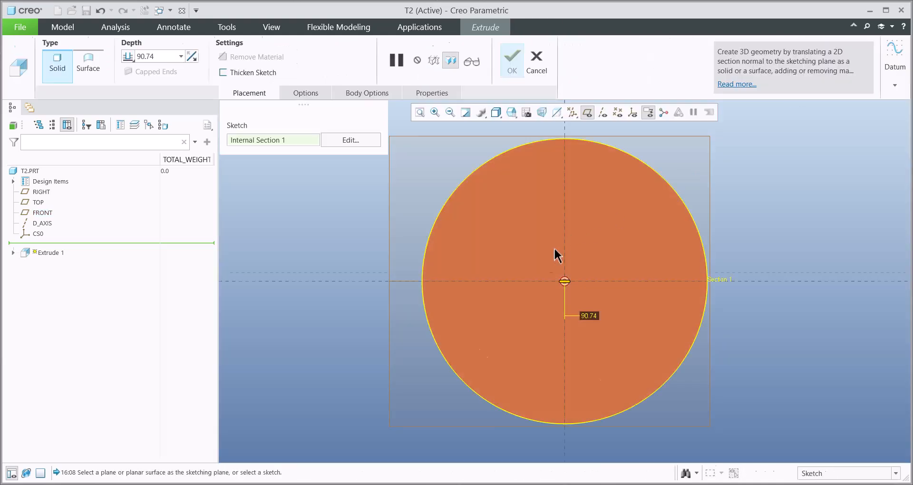
pyautogui.middleClick(431, 227)
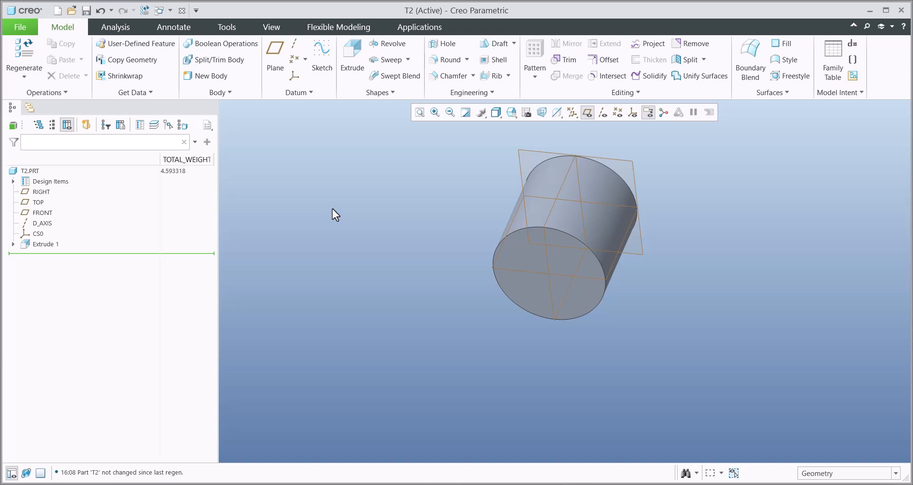
pyautogui.keyDown('shift'); pyautogui.moveTo(380, 226); pyautogui.dragTo(366, 263, button='middle'); pyautogui.keyUp('shift')
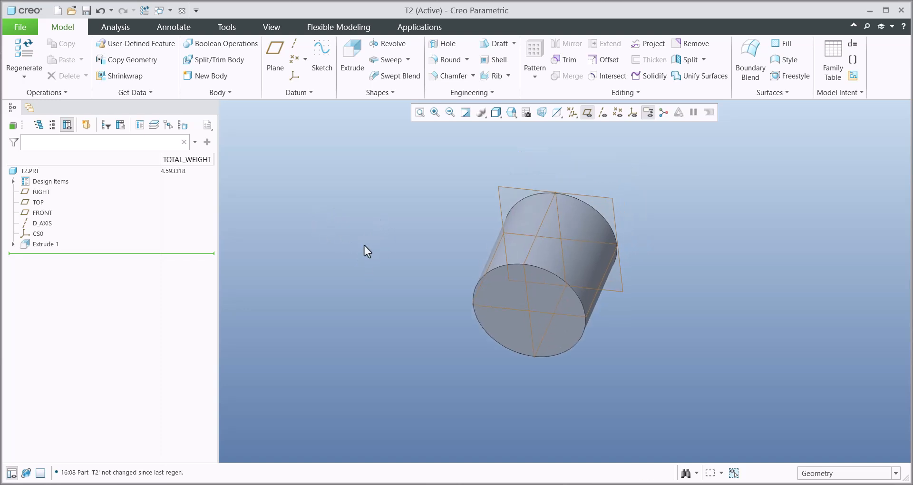
# - In T2's alternate mass properties parameters, set PRO_MP_ALT_MASS to 12.25 and PRO_MP_SOURCE to PARAMETERS
pyautogui.click(851, 61)
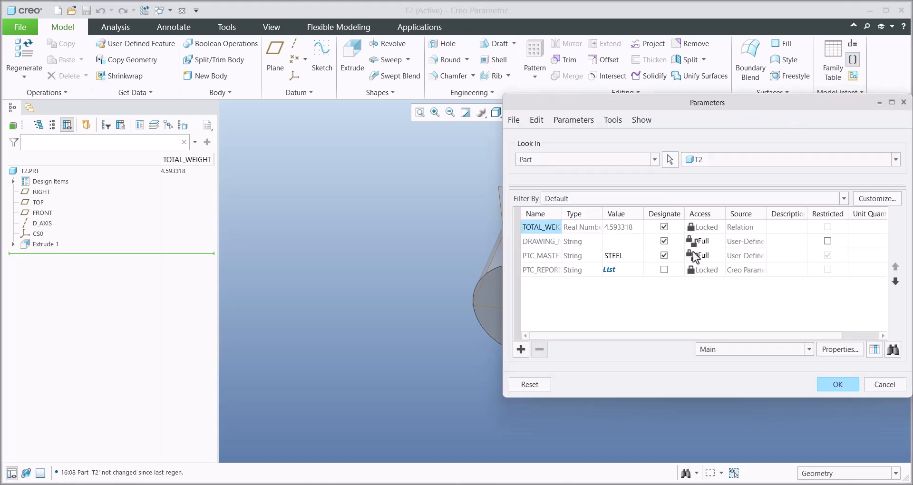
pyautogui.click(730, 351)
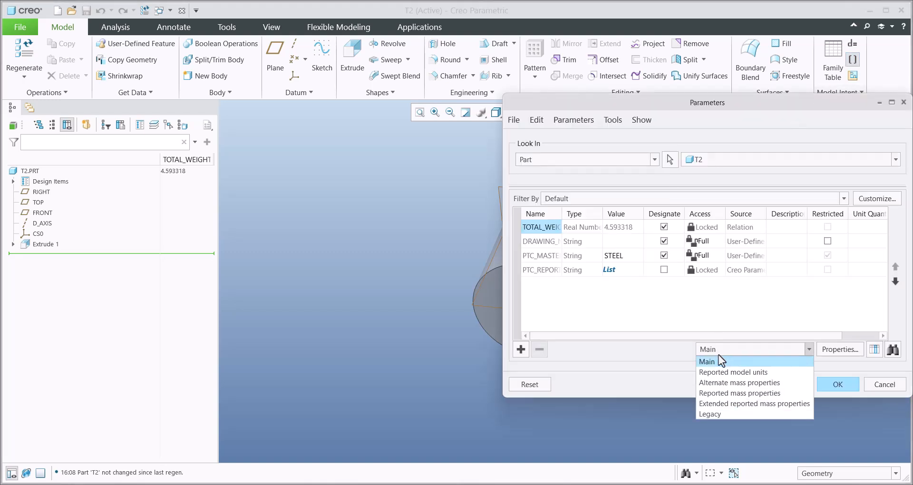
pyautogui.click(708, 383)
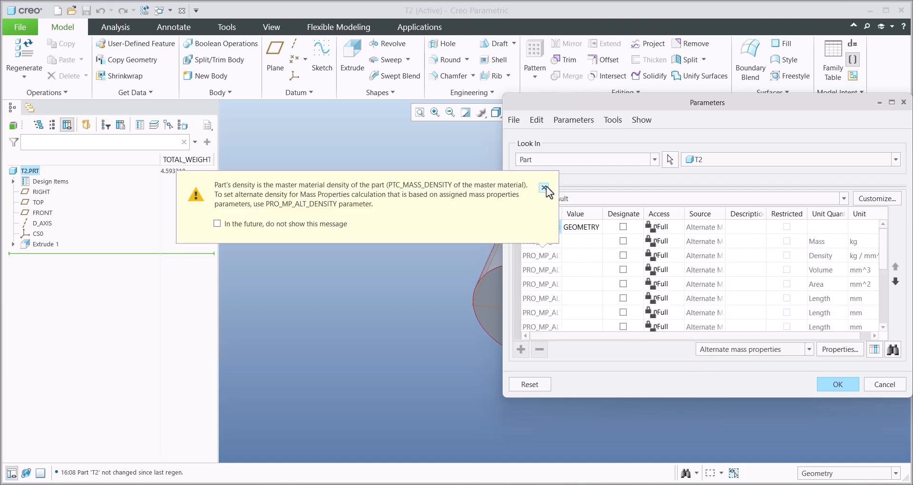
pyautogui.moveTo(561, 216); pyautogui.dragTo(614, 217)
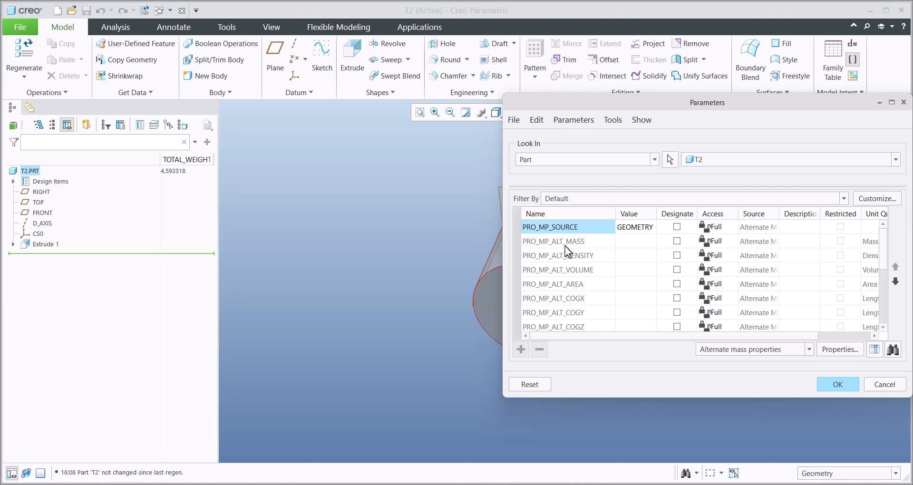
pyautogui.click(636, 241)
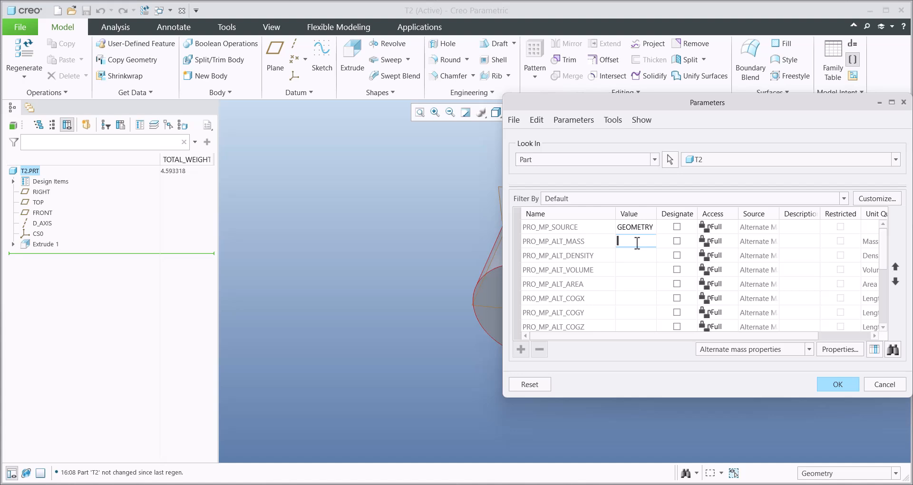
pyautogui.write('12.25')
pyautogui.click(648, 229)
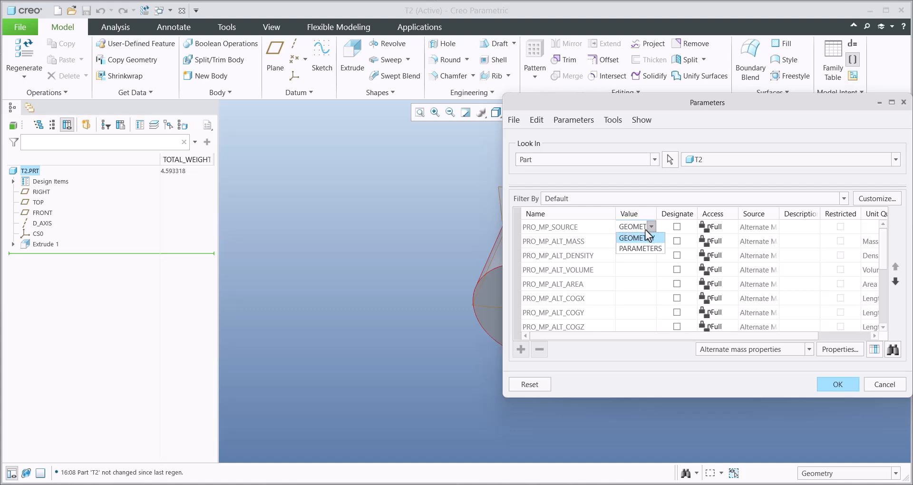
pyautogui.click(633, 249)
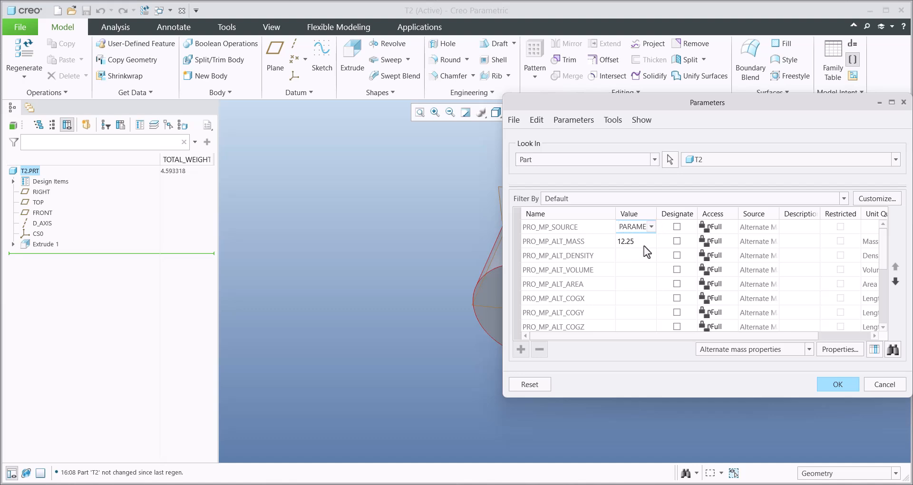
pyautogui.click(840, 386)
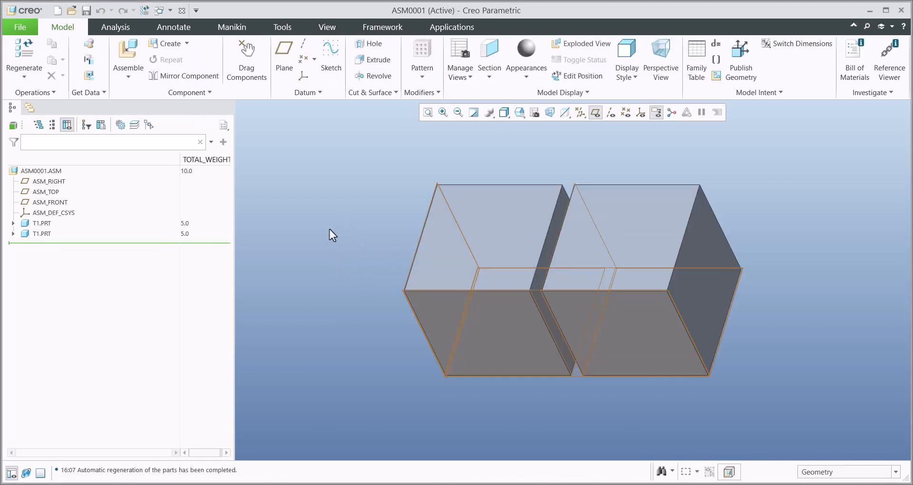
# - Assemble T2.PRT beside the two cubes in ASM0001 and lock its position with a Fix constraint
pyautogui.click(128, 52)
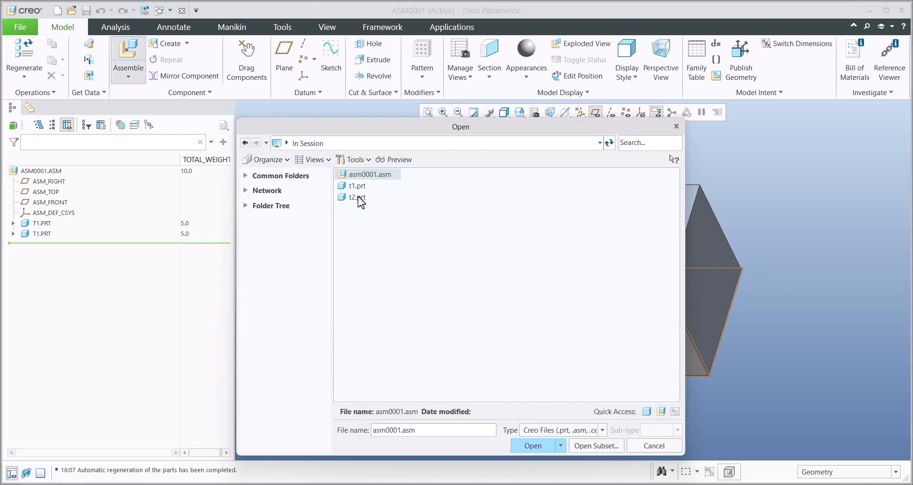
pyautogui.click(357, 197)
pyautogui.doubleClick(355, 199)
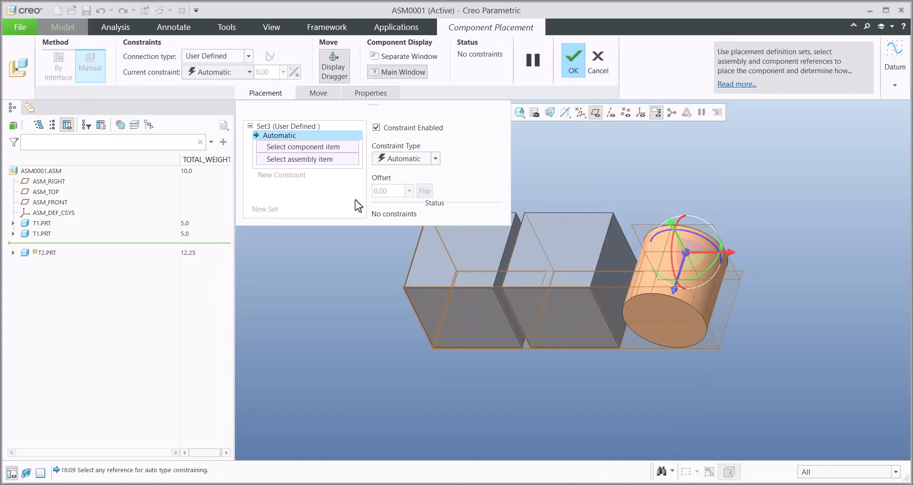
pyautogui.click(393, 160)
pyautogui.click(404, 259)
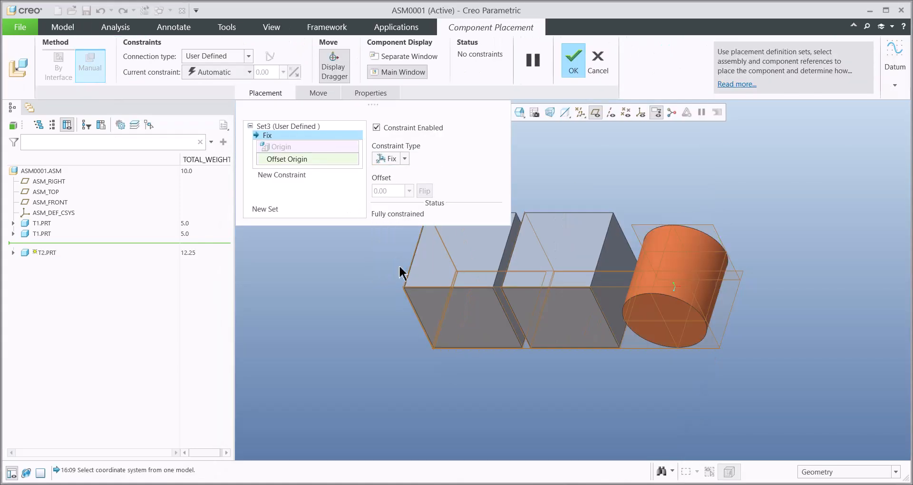
pyautogui.click(581, 66)
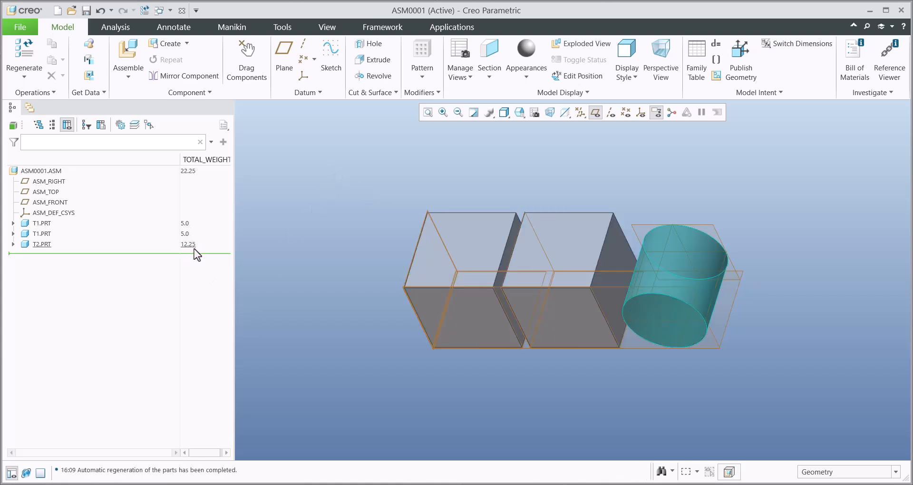
# - Open T1.PRT, set its PRO_MP_SOURCE parameter to GEOMETRY, regenerate the part, and close its window
pyautogui.click(456, 243)
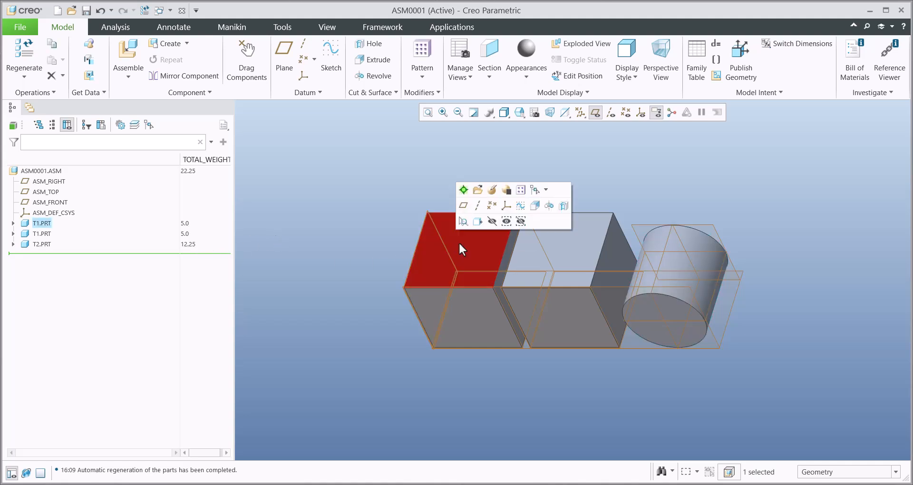
pyautogui.click(478, 191)
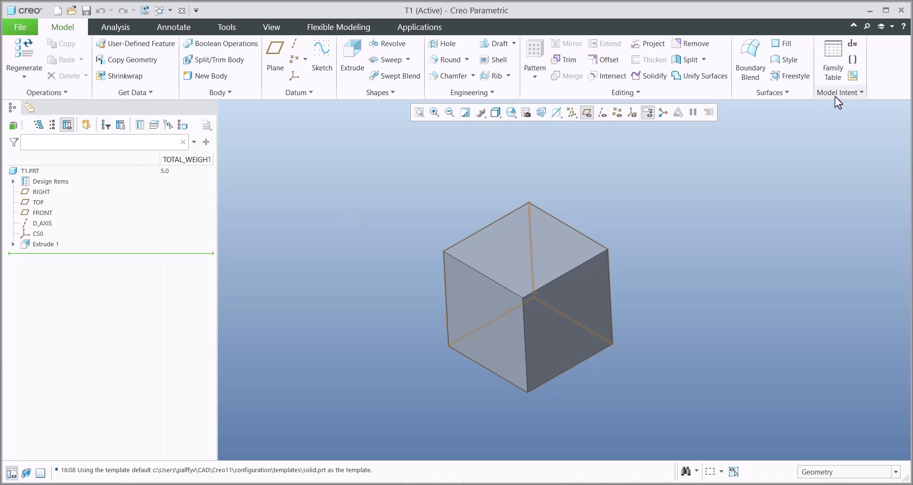
pyautogui.click(853, 59)
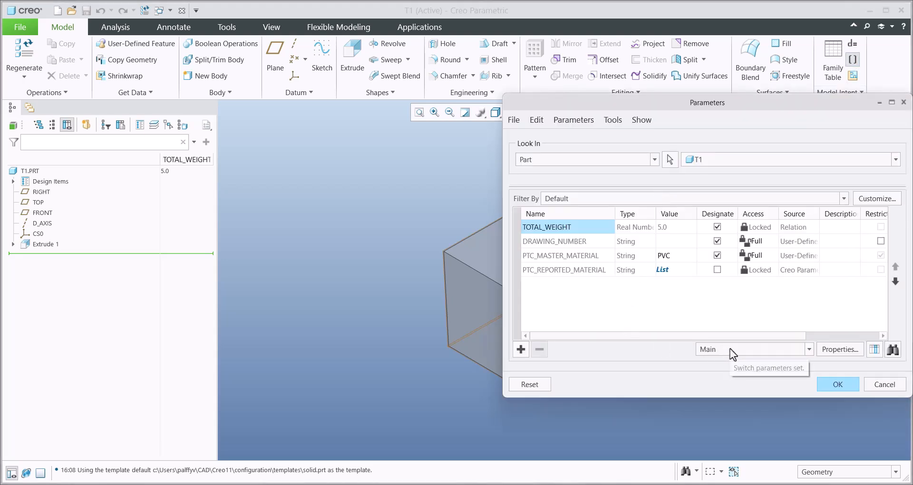
pyautogui.click(730, 348)
pyautogui.click(715, 382)
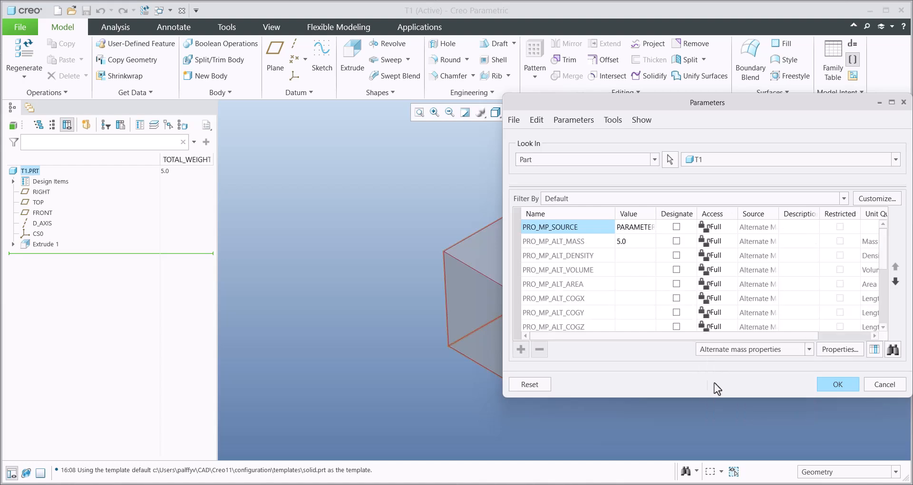
pyautogui.click(638, 230)
pyautogui.click(651, 227)
pyautogui.click(640, 245)
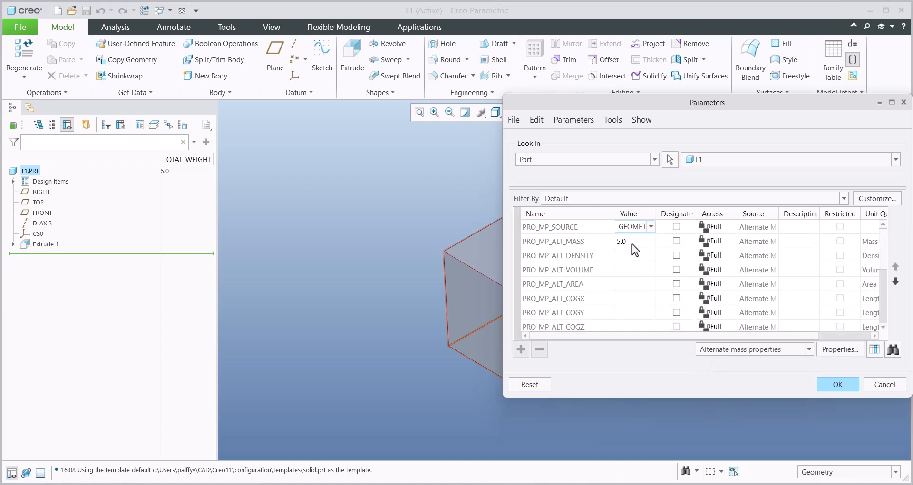
pyautogui.click(837, 384)
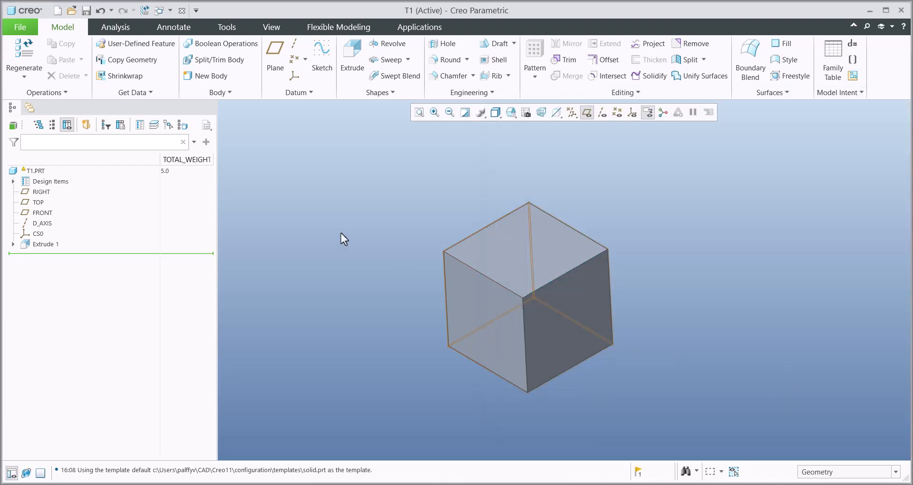
pyautogui.hotkey('ctrl', 'g')
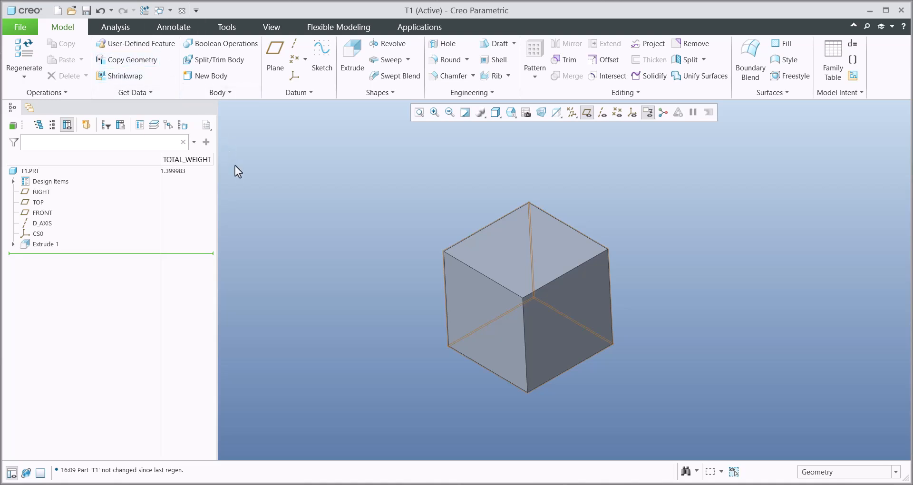
pyautogui.hotkey('ctrl', 'w')
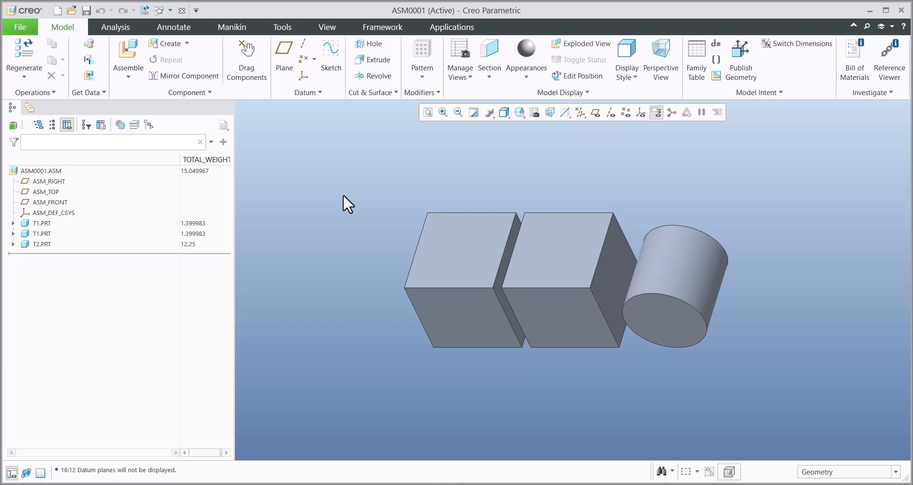
# - Run a Mass Properties analysis on the assembly's solid geometry and preview the Computed results
pyautogui.click(113, 27)
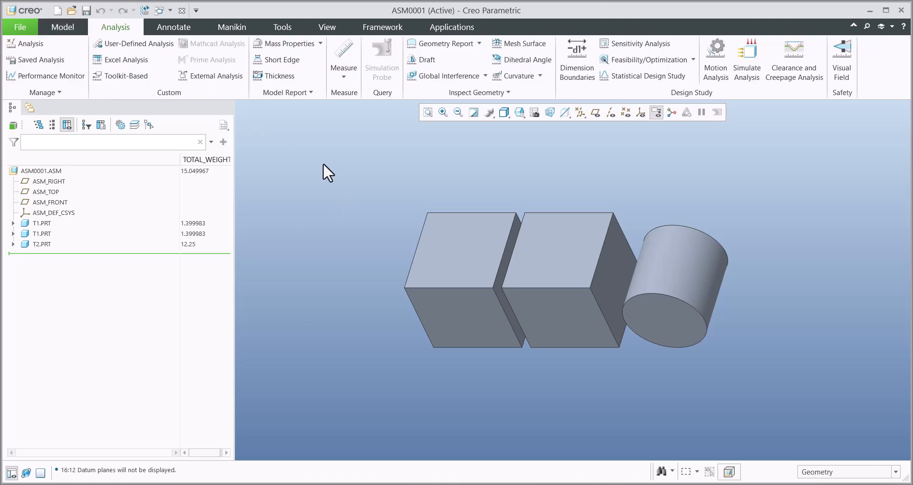
pyautogui.click(287, 47)
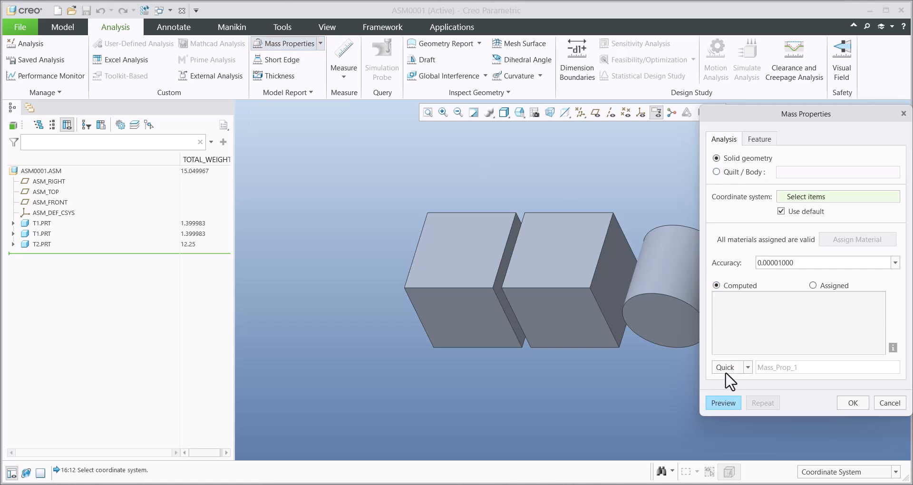
pyautogui.click(722, 403)
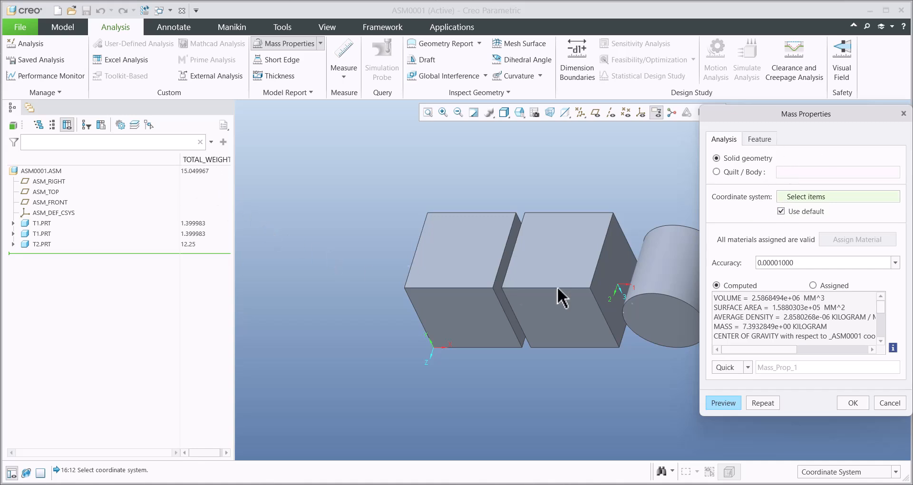
# - Preview the assembly's mass properties using the Assigned option and examine the reported mass
pyautogui.click(813, 286)
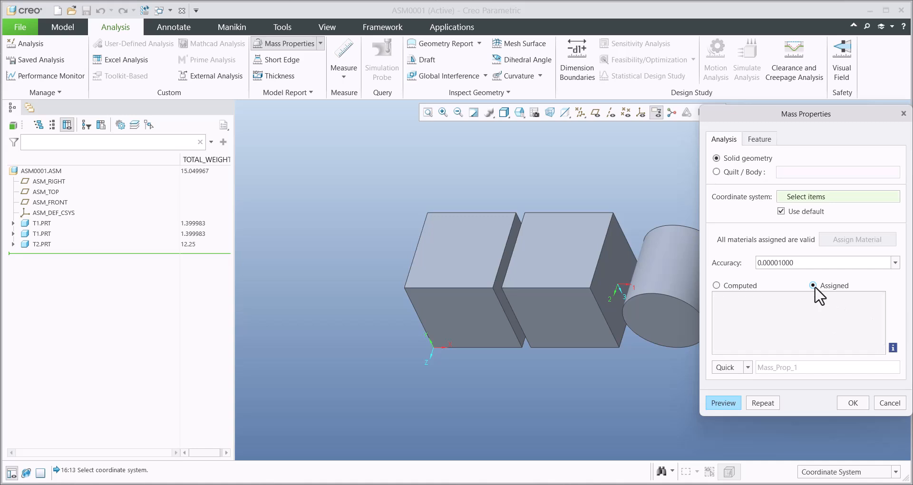
pyautogui.click(724, 403)
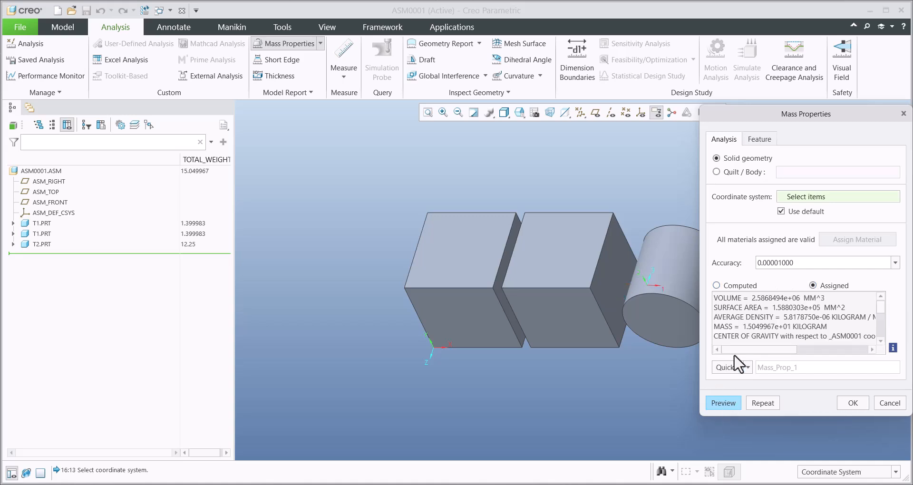
pyautogui.moveTo(743, 326); pyautogui.dragTo(753, 326)
pyautogui.click(716, 286)
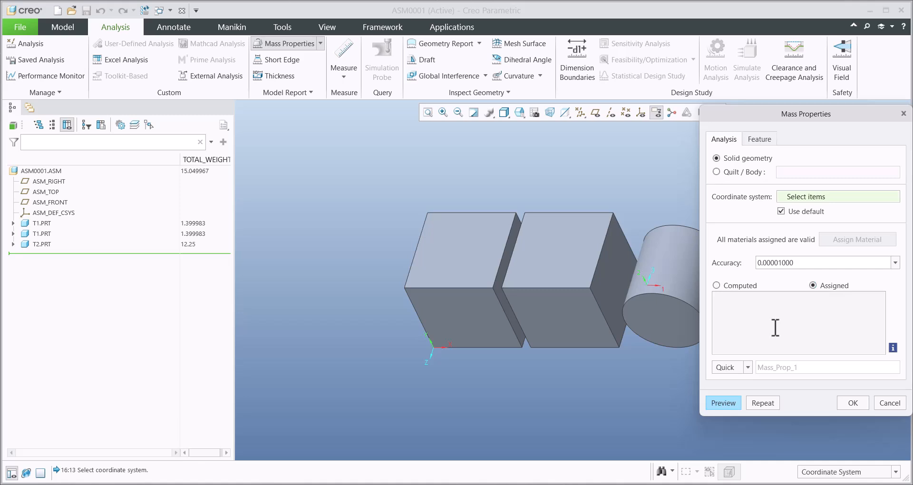
pyautogui.click(722, 401)
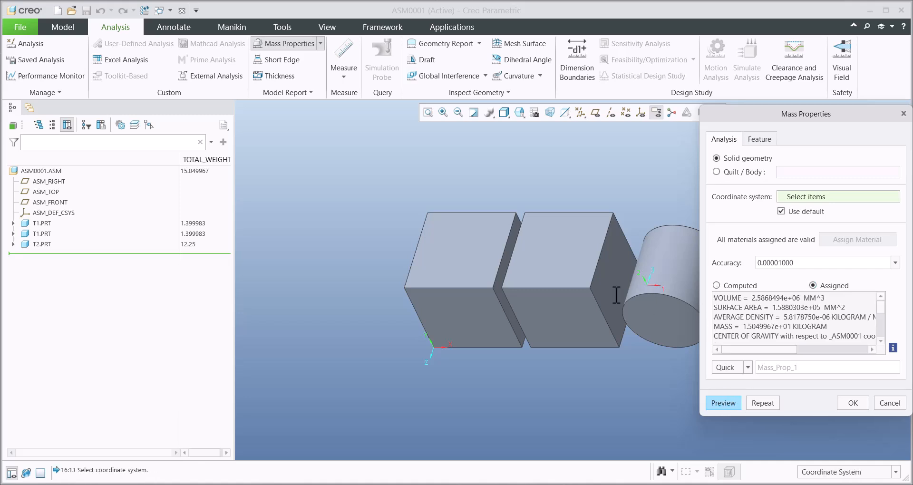